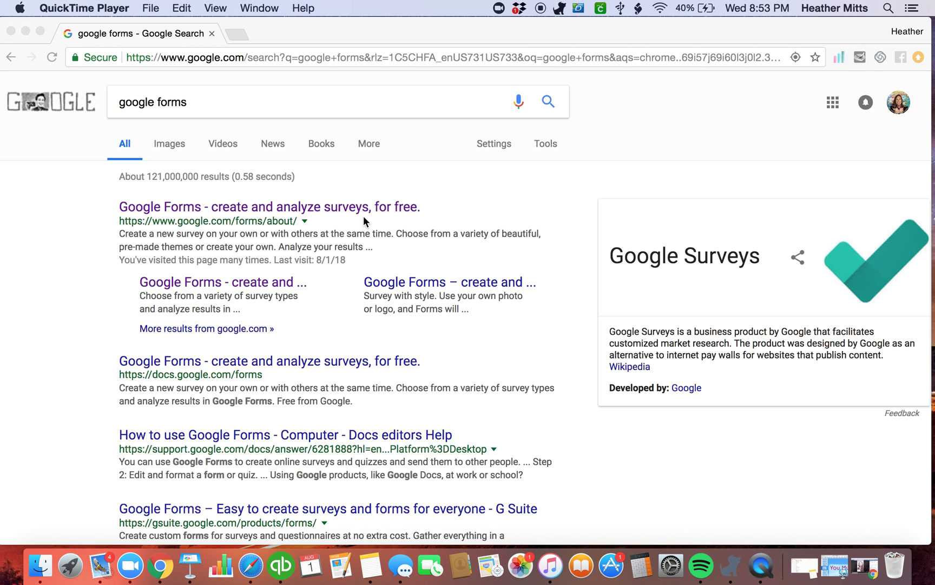
Open the 'Google Forms - create and analyze surveys, for free' search result
left_click(163, 205)
left_click(160, 207)
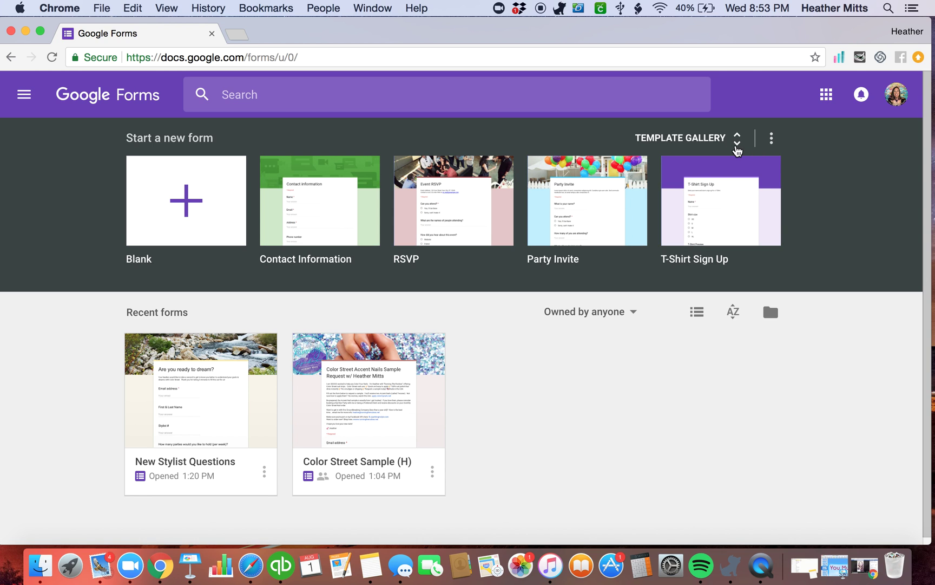
Open the template gallery and browse its Recently used, Personal and Work templates
left_click(736, 142)
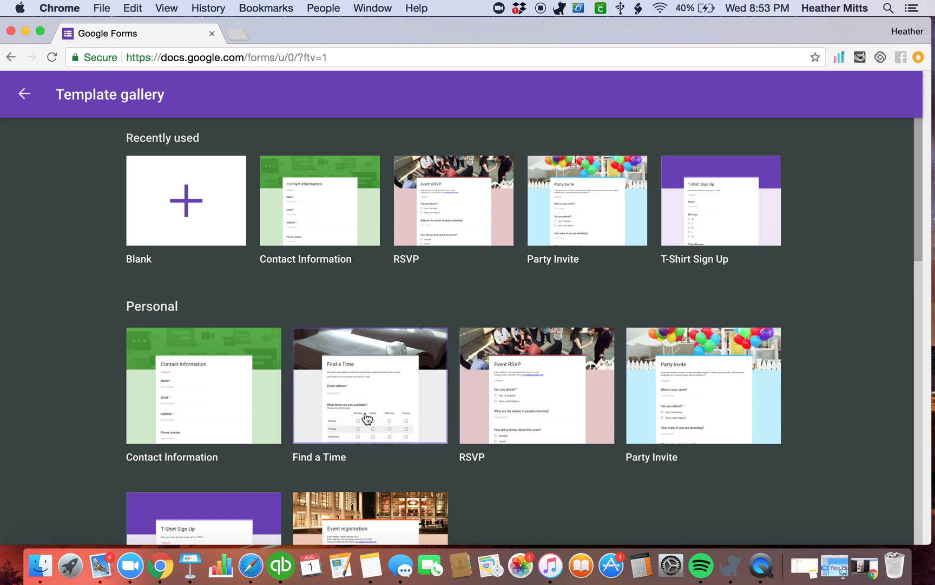
scroll(367, 418, "down", 3)
scroll(367, 418, "down", 5)
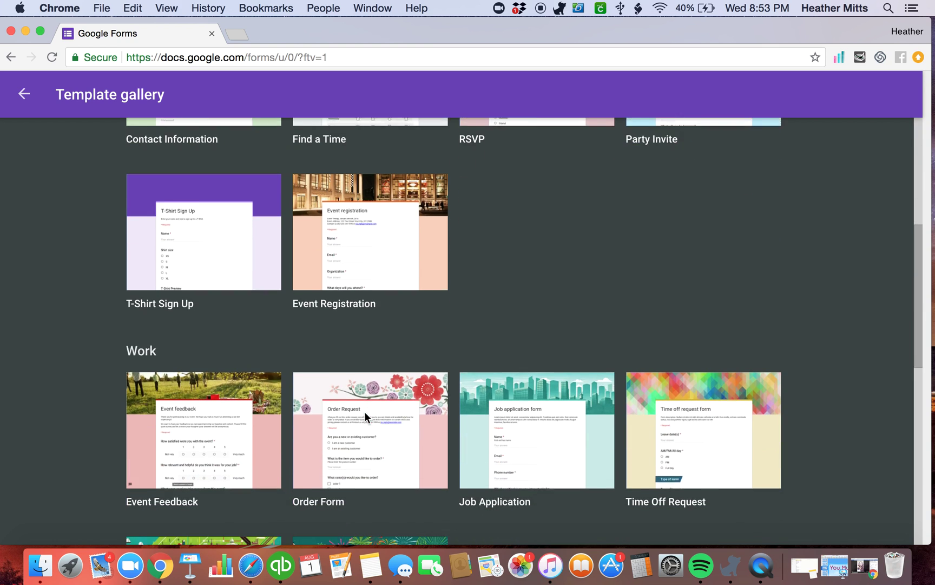
scroll(430, 441, "down", 2)
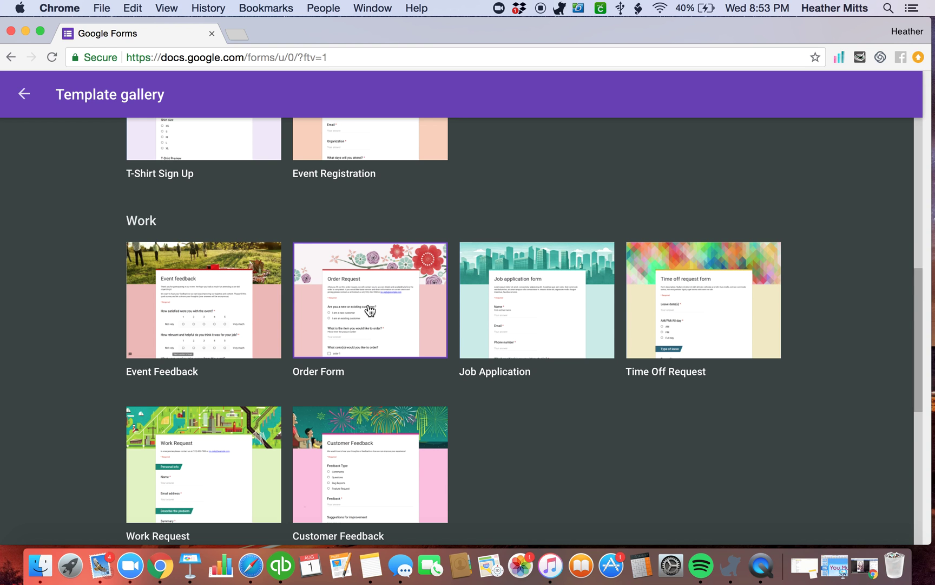
scroll(357, 353, "down", 5)
scroll(355, 350, "up", 13)
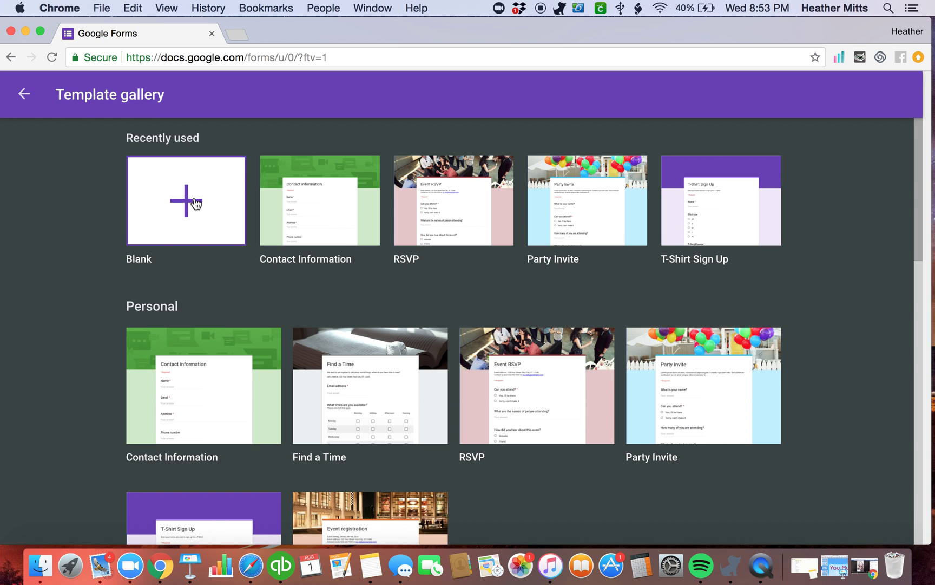
Start a blank form and give it the Travel surfing wave header image
left_click(195, 203)
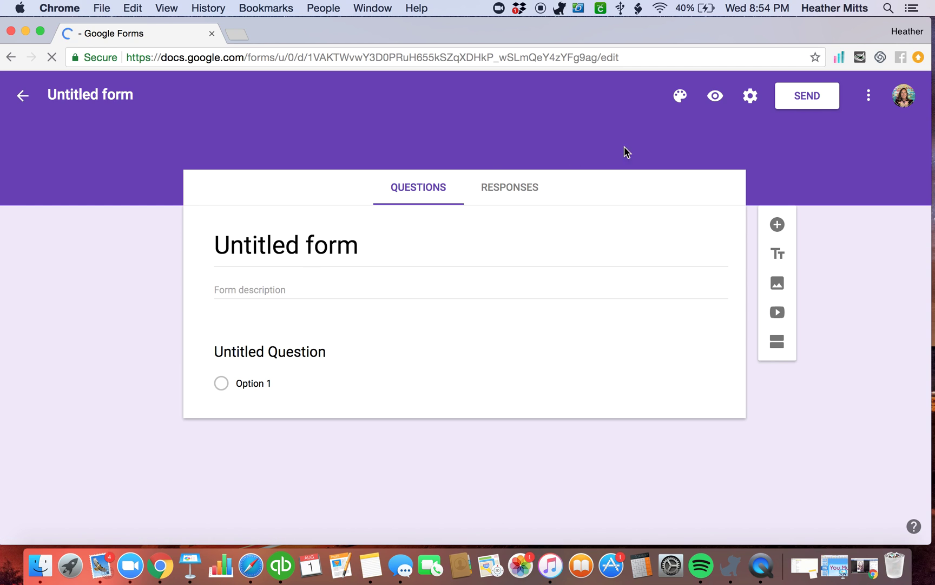
left_click(680, 95)
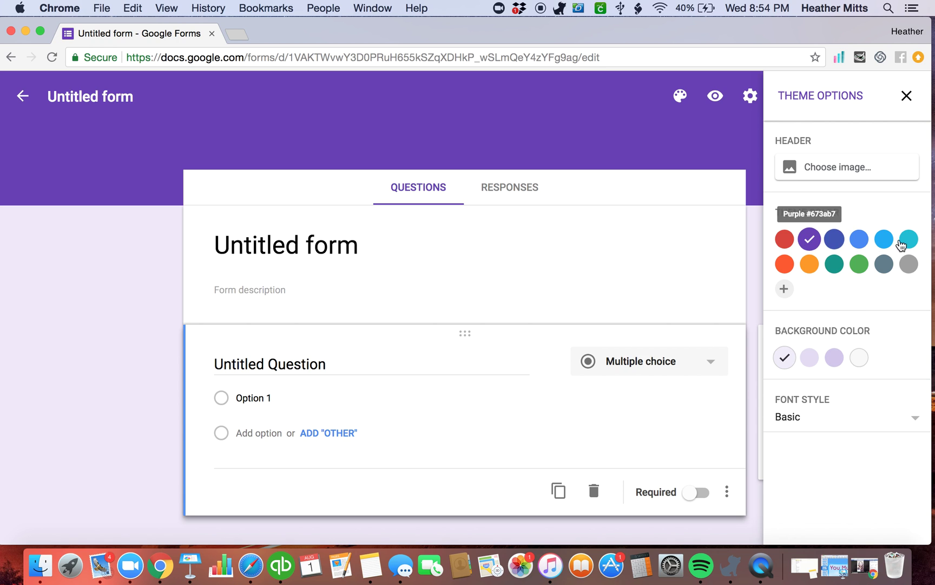
left_click(857, 174)
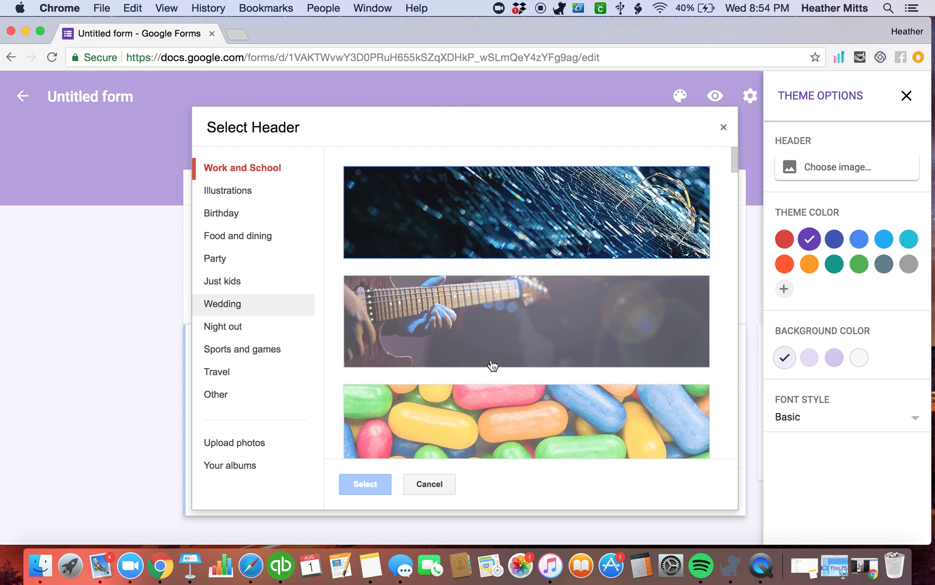
left_click(220, 373)
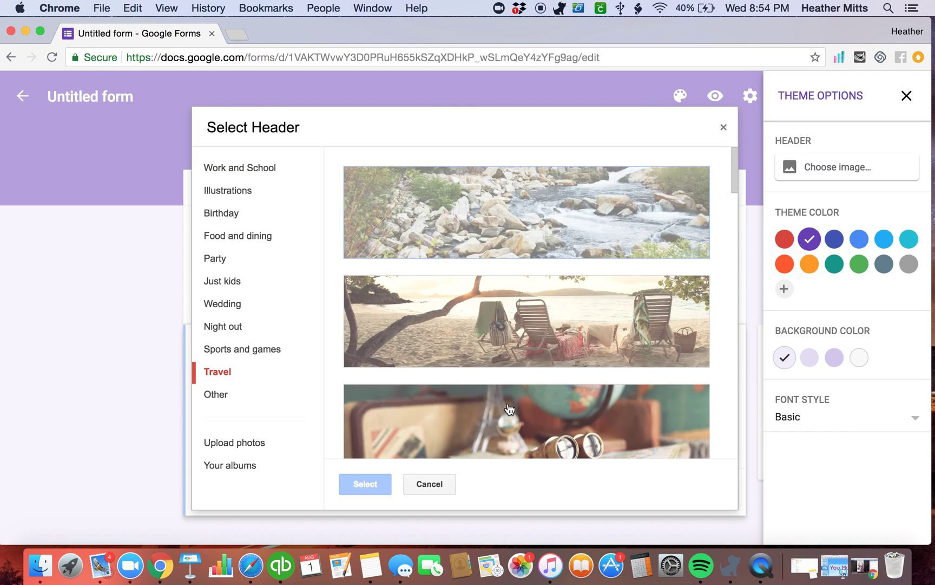
scroll(536, 414, "down", 2)
scroll(509, 409, "down", 10)
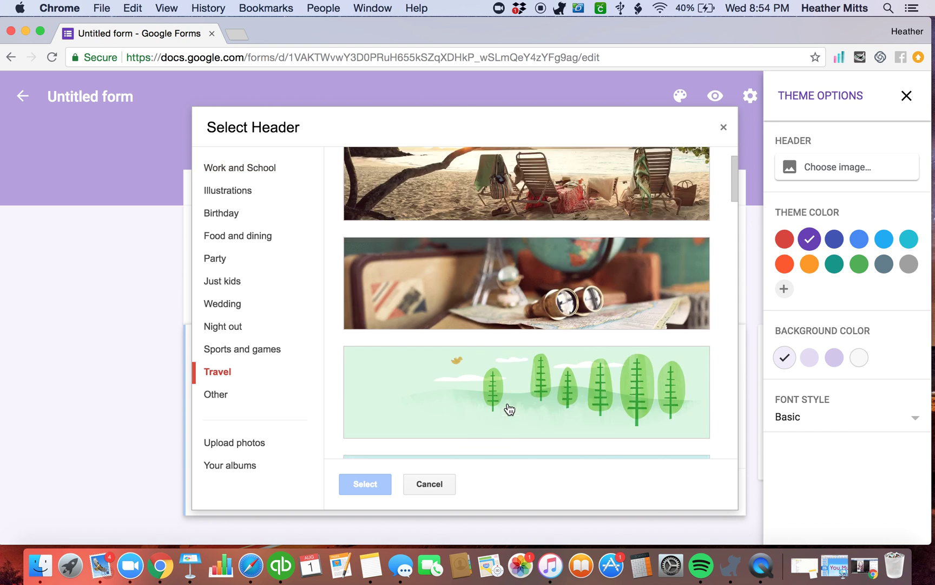
scroll(509, 409, "down", 10)
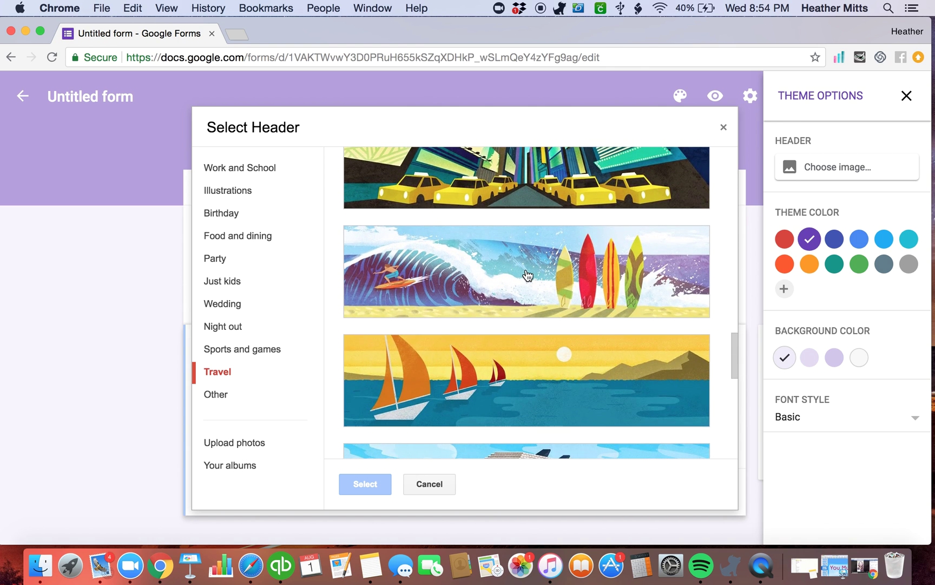
left_click(528, 276)
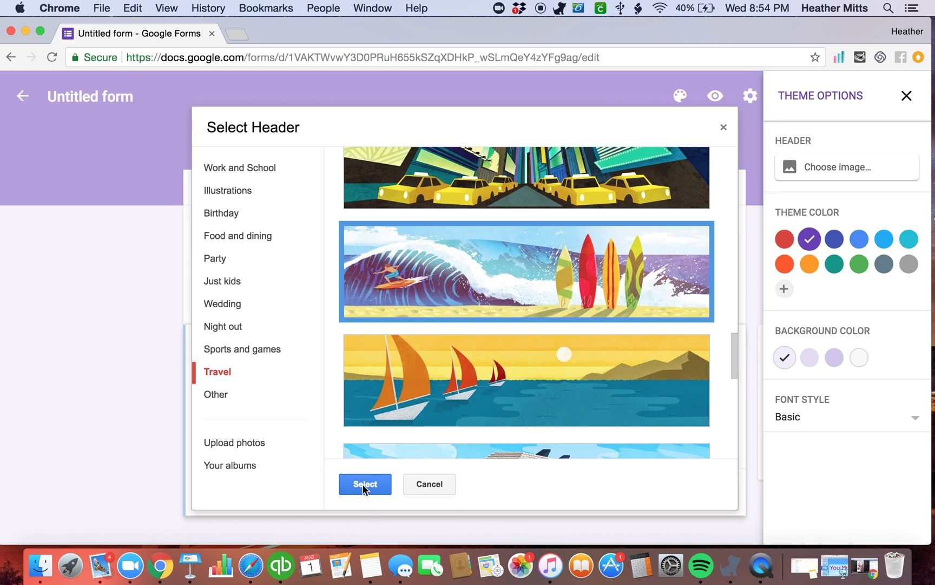
left_click(364, 485)
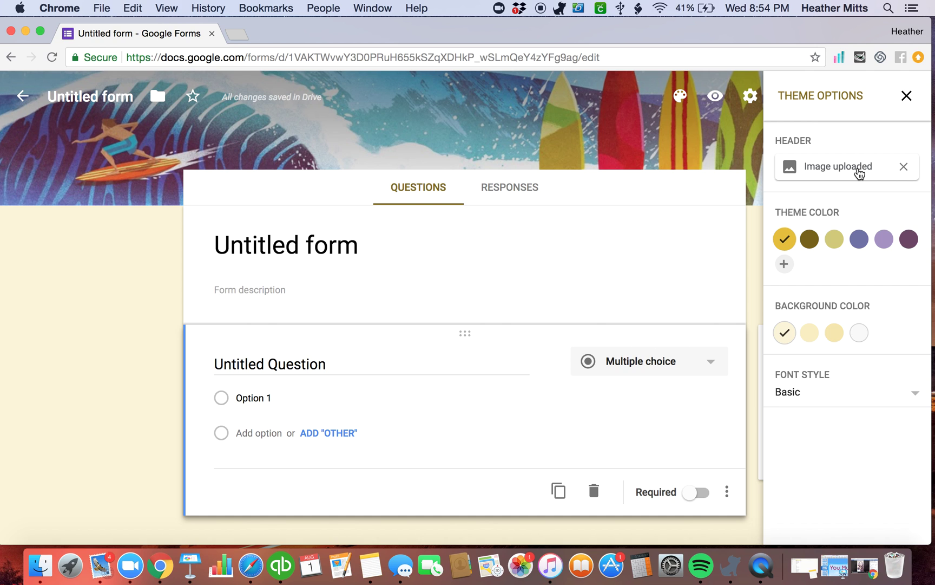
Review the header image choices again, keep the surfing image, and close the theme panel
left_click(858, 173)
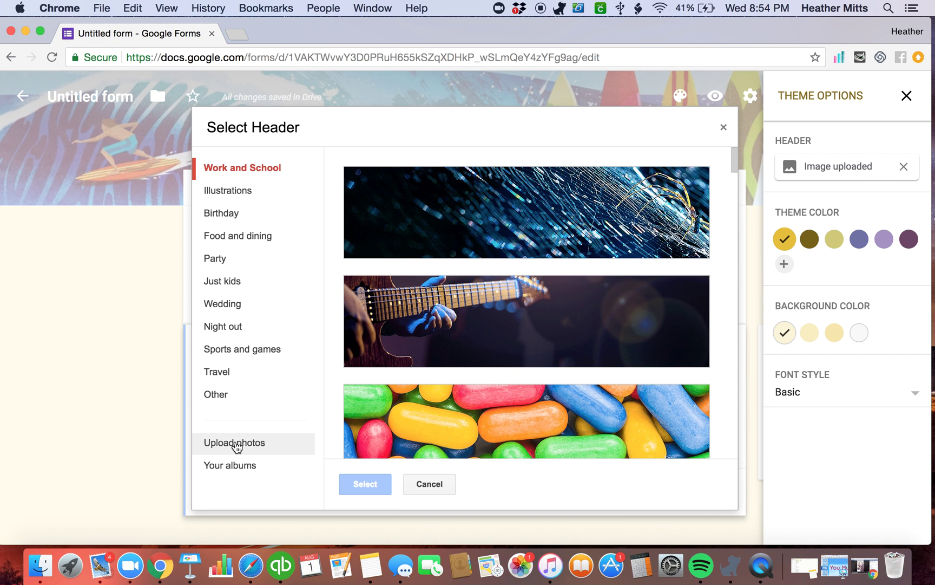
left_click(427, 483)
left_click(907, 96)
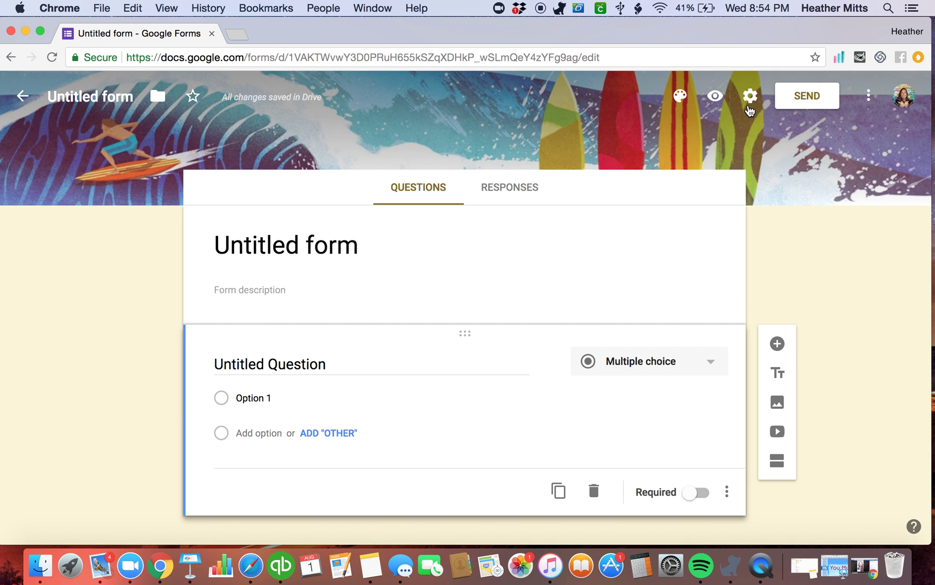
Turn on 'Collect email addresses' in the form's General settings and save
left_click(751, 98)
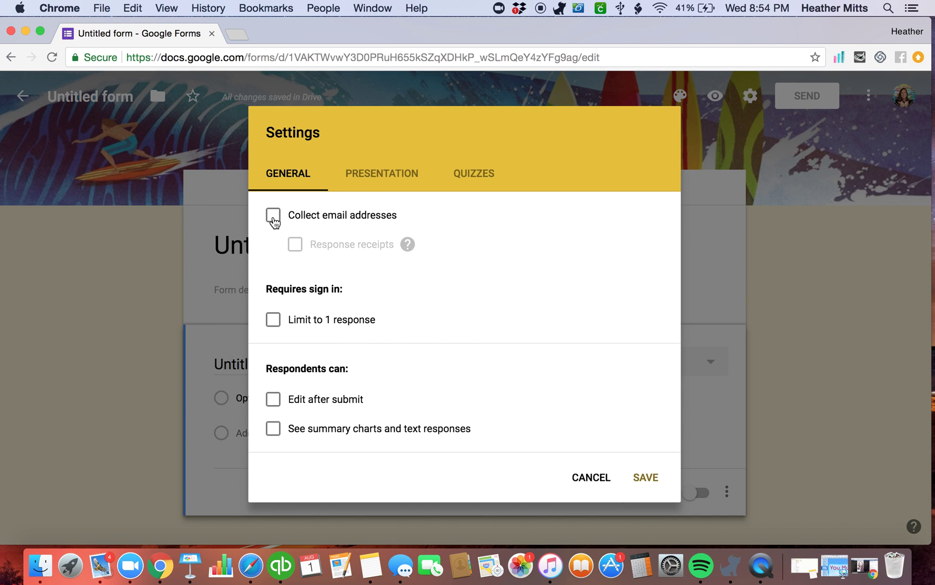
left_click(273, 215)
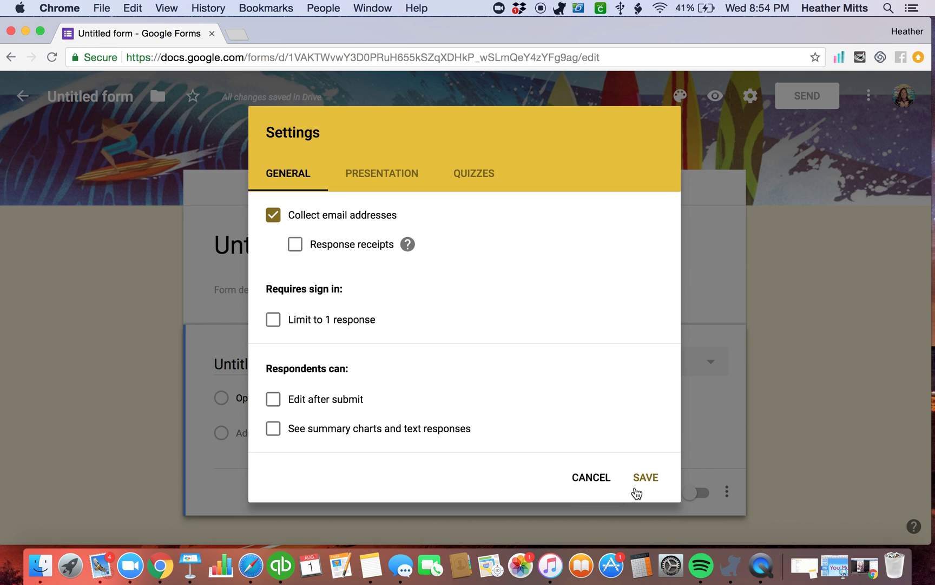
left_click(646, 480)
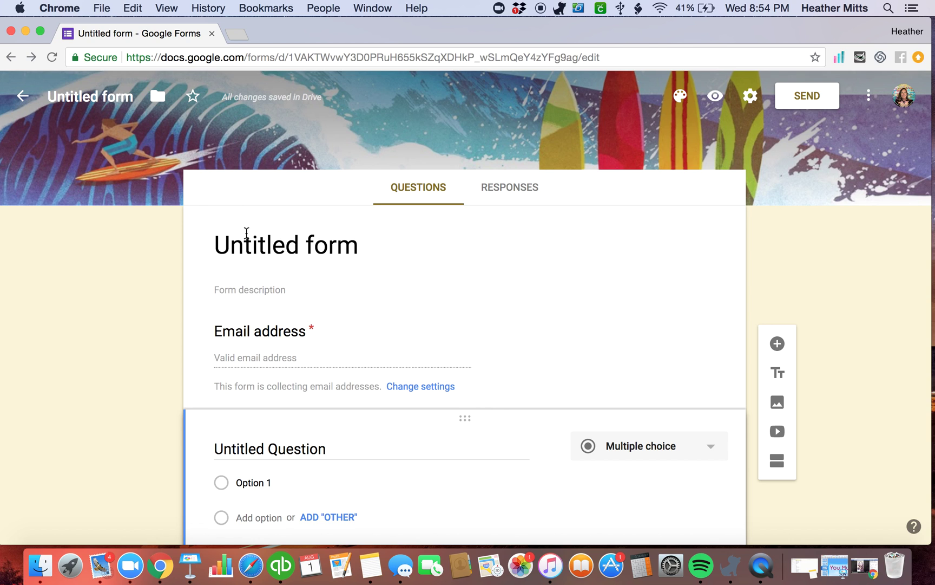
Title the form 'Color Street Sample Request'
left_click(247, 239)
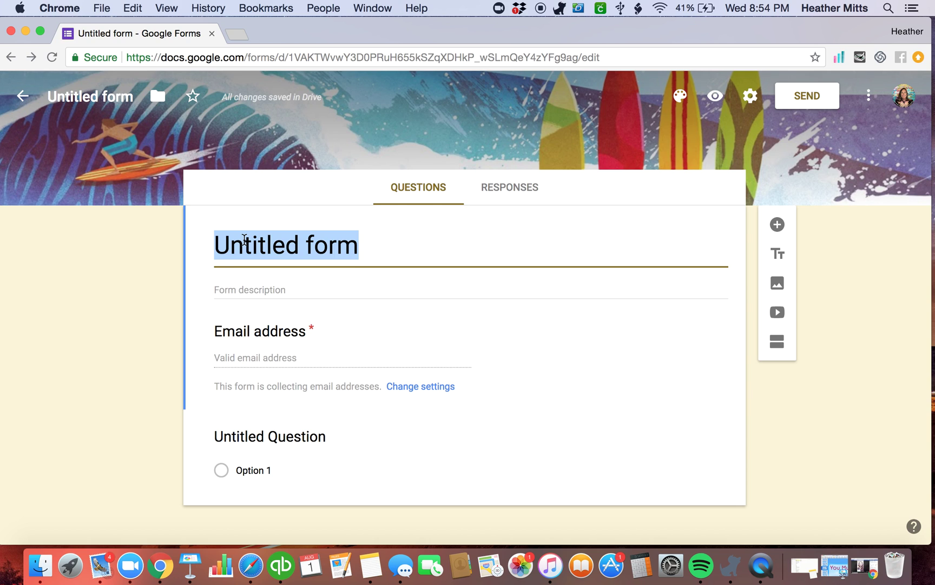
type("Color Street ")
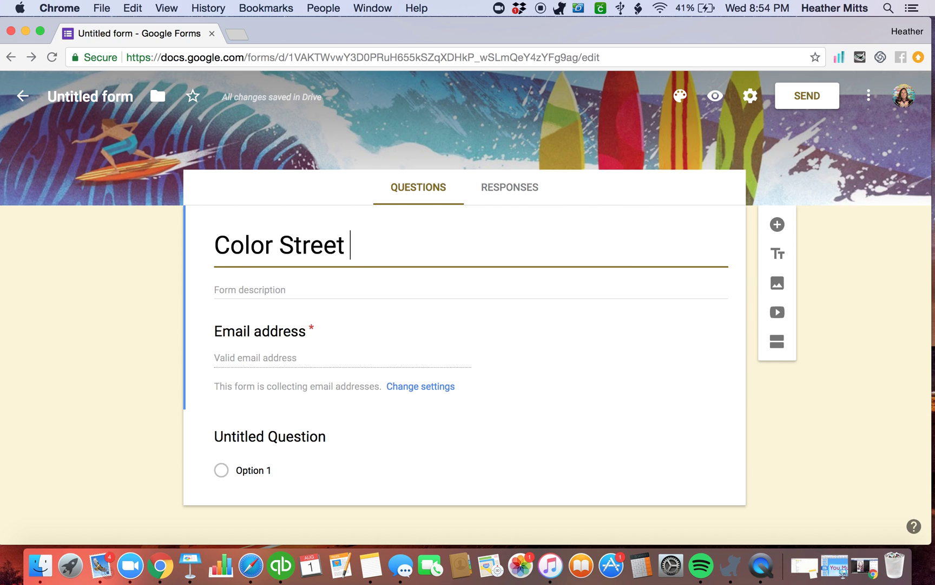
type("Sample Requi")
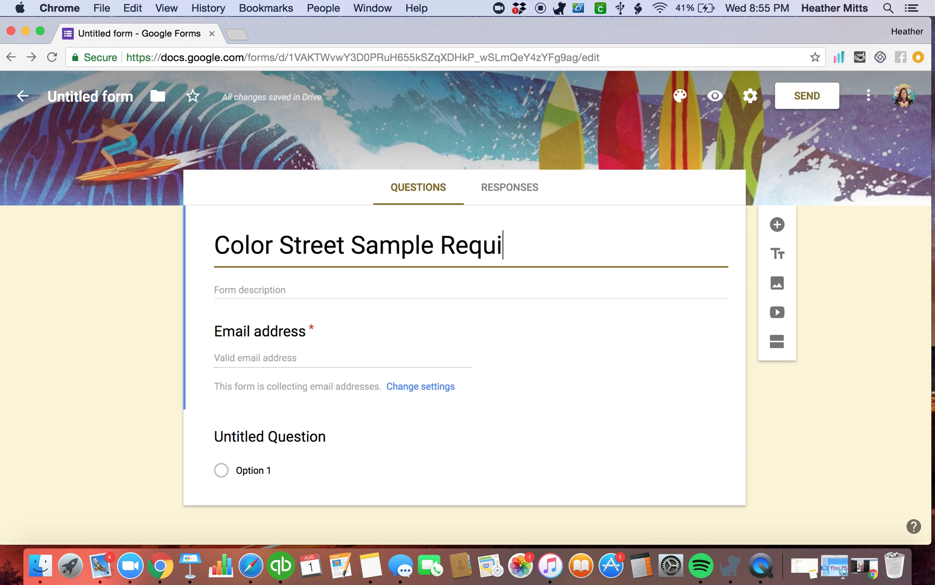
key("BackSpace")
type("est")
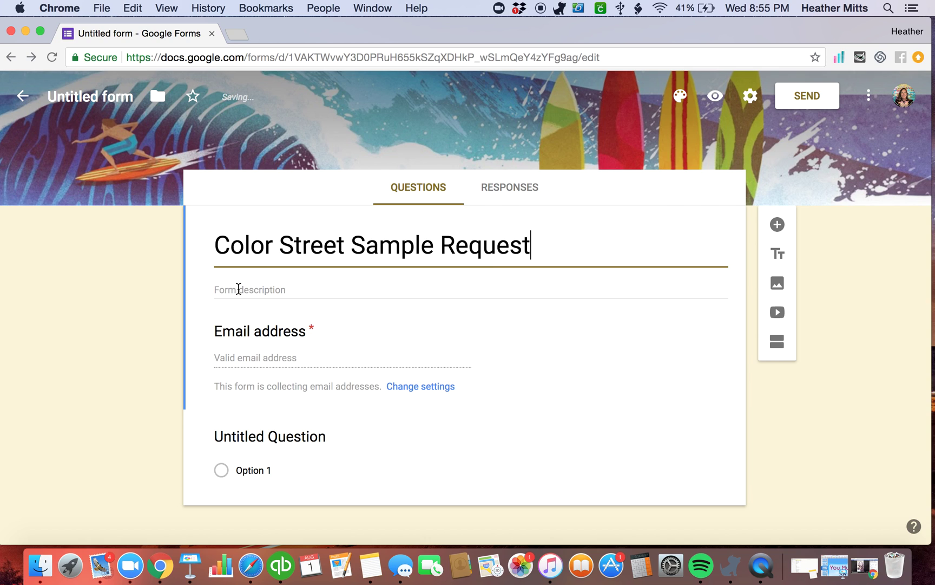
Write a description with a greeting, a 'Love,' sign-off and the owner's contact e-mail
left_click(238, 289)
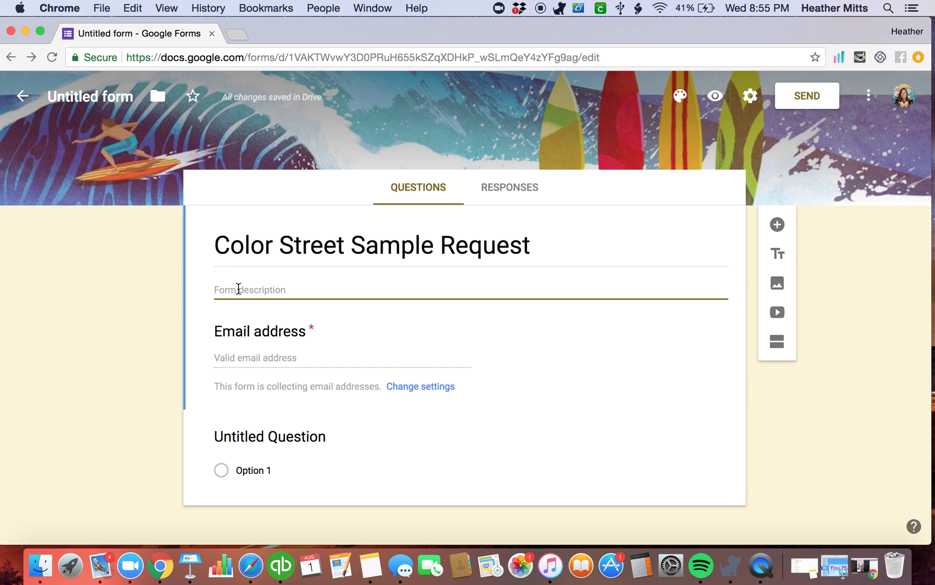
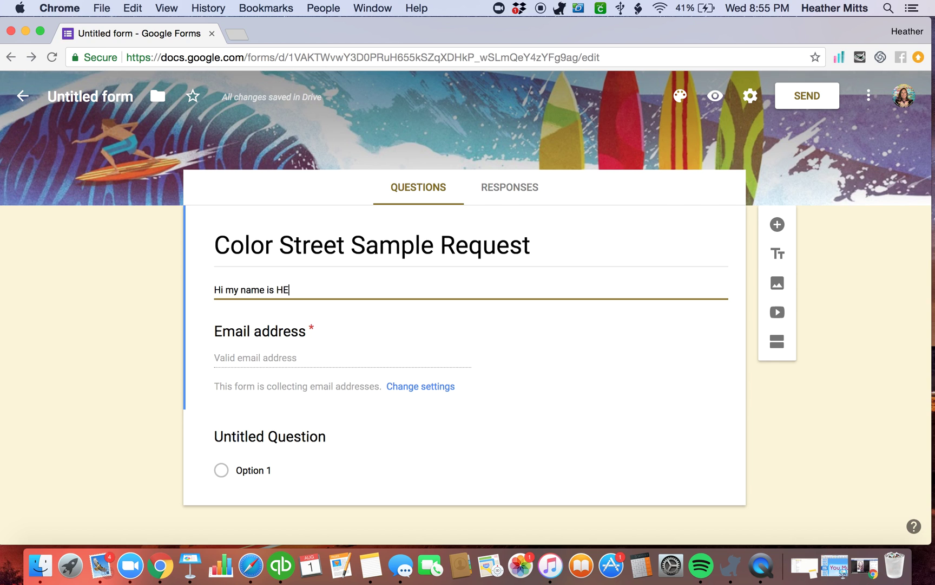
key("BackSpace")
key("Return")
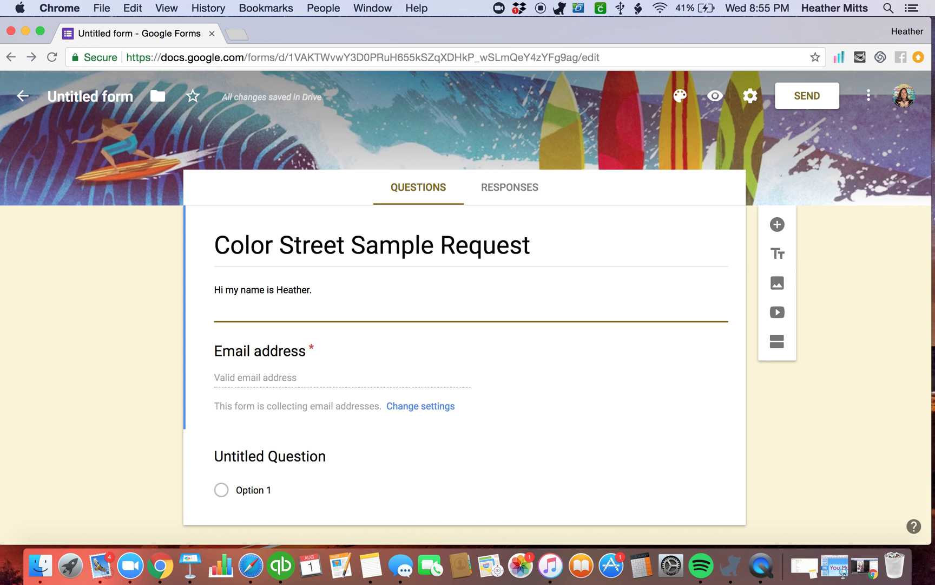
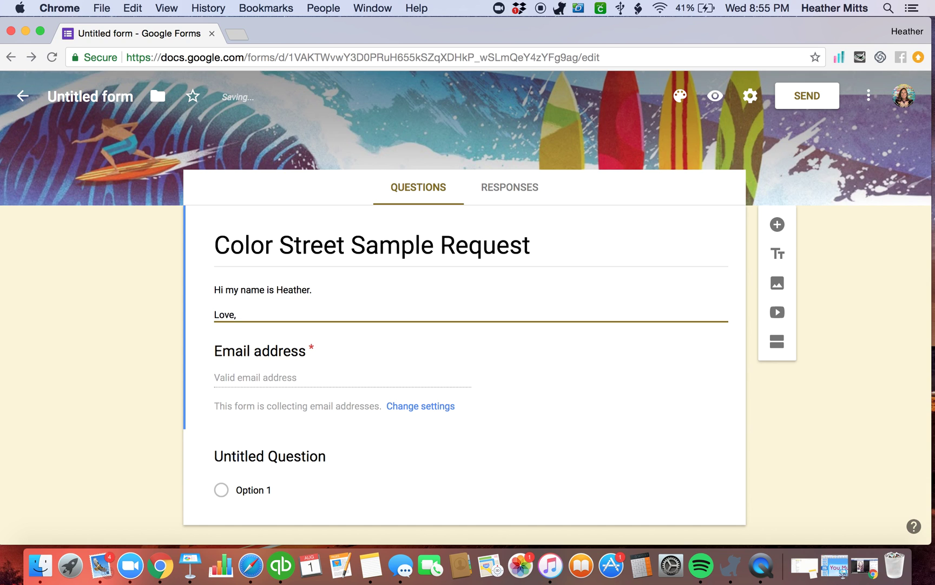
key("Return")
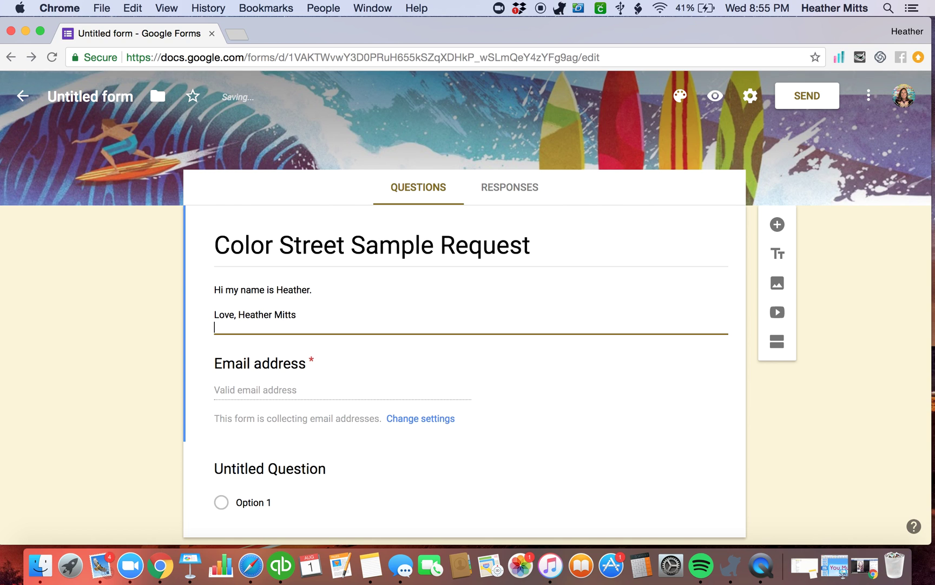
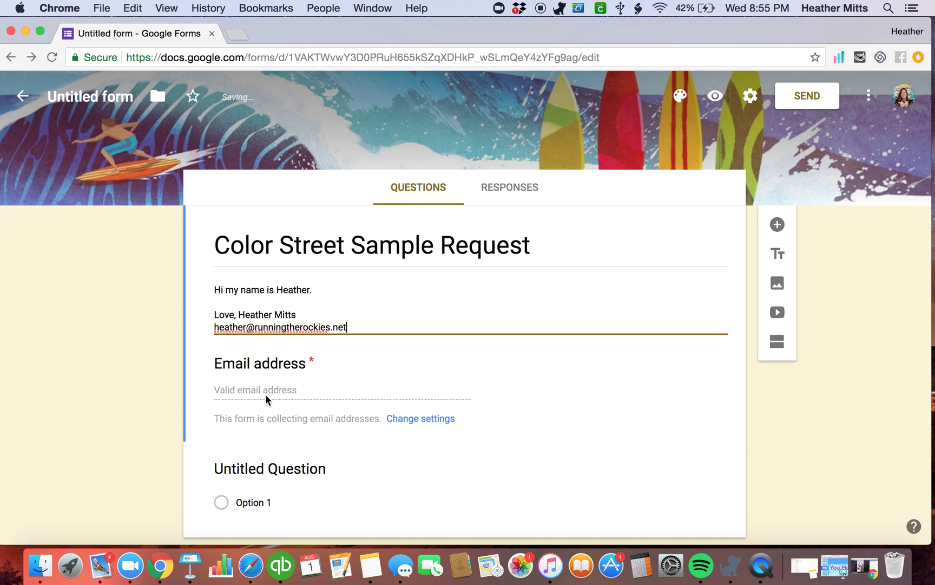
scroll(273, 449, "down", 2)
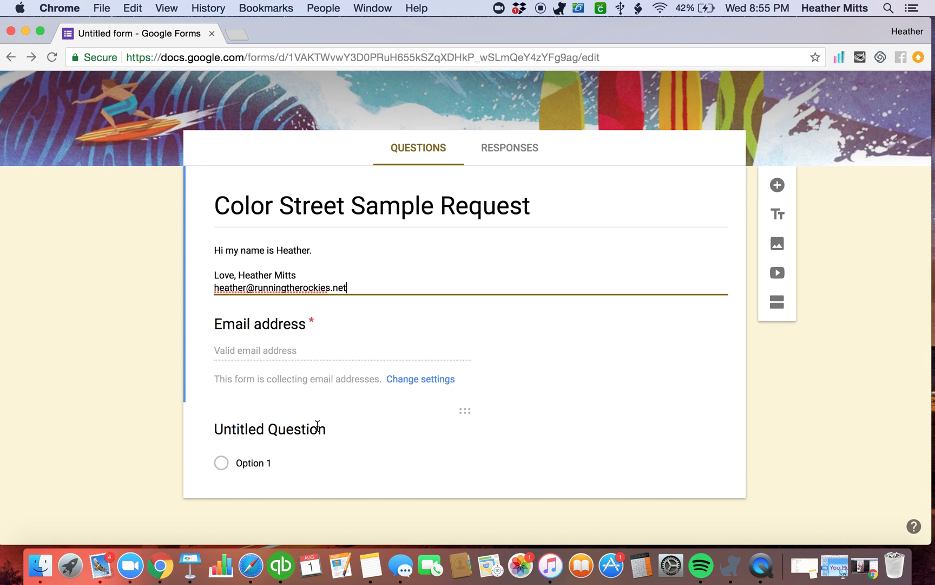
left_click(304, 429)
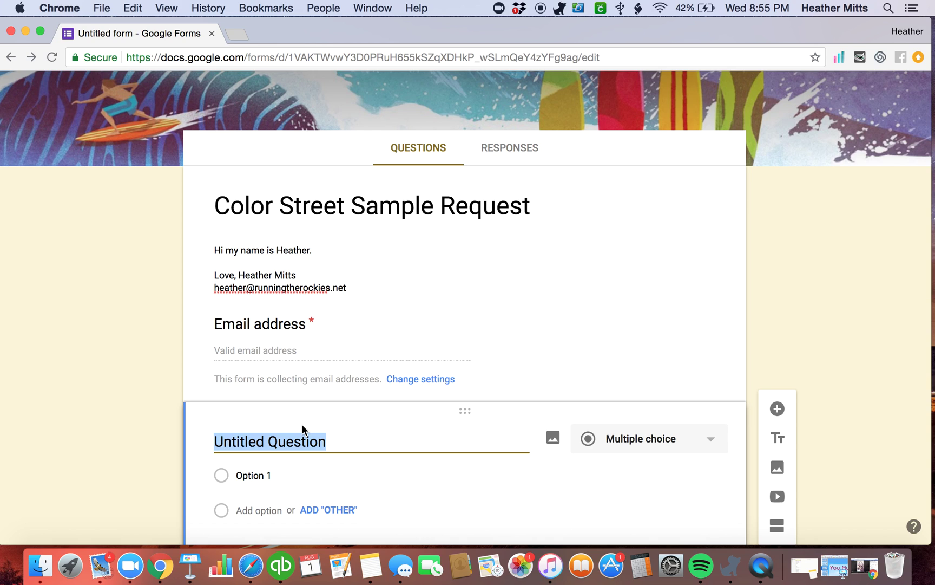
Title the first question 'Have you tried Color Street?' with Yes and No choices
type("Have you ")
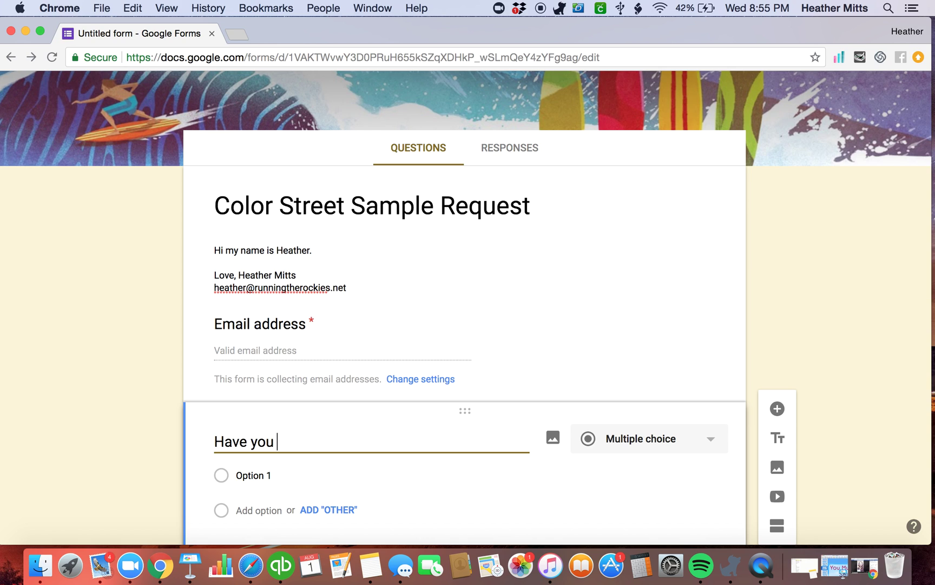
type("tried Color Street?")
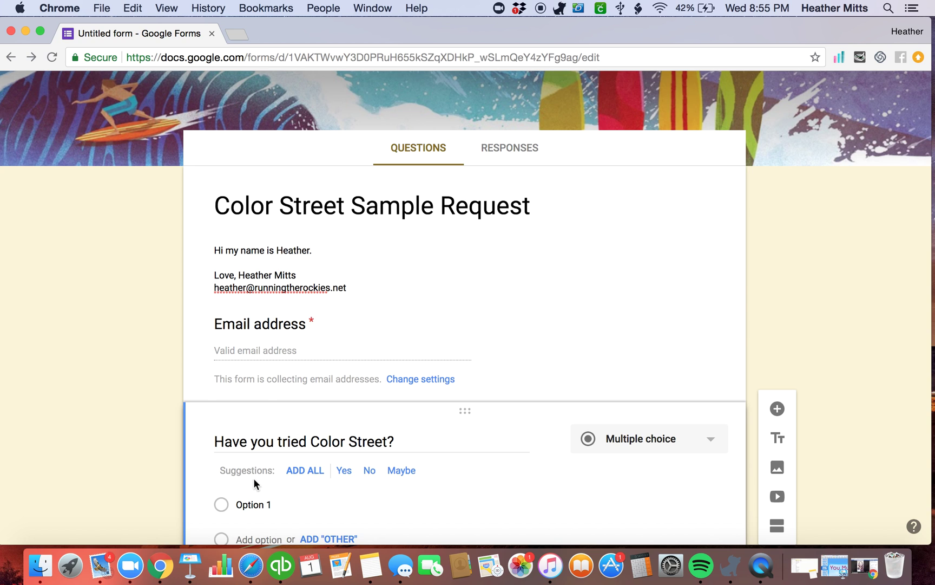
left_click(343, 471)
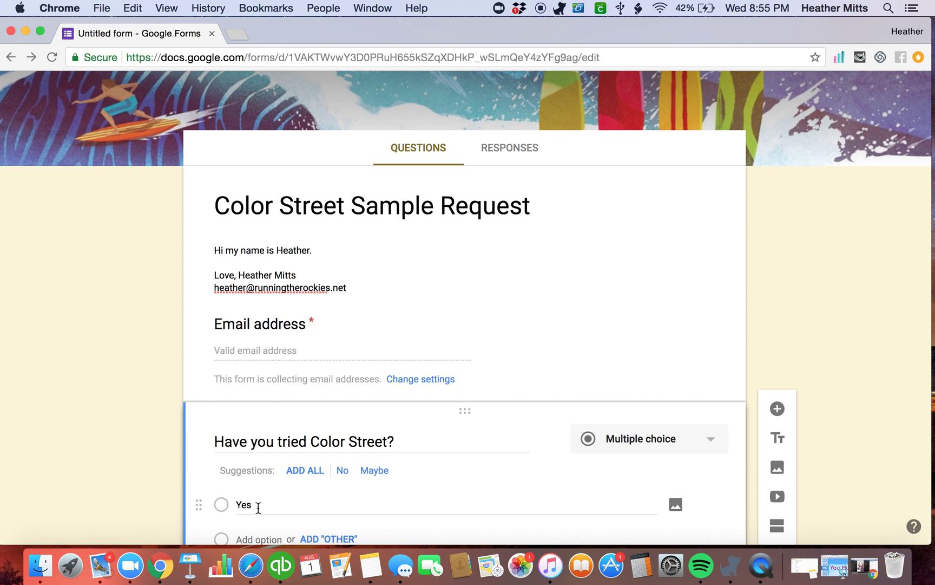
scroll(281, 501, "down", 1)
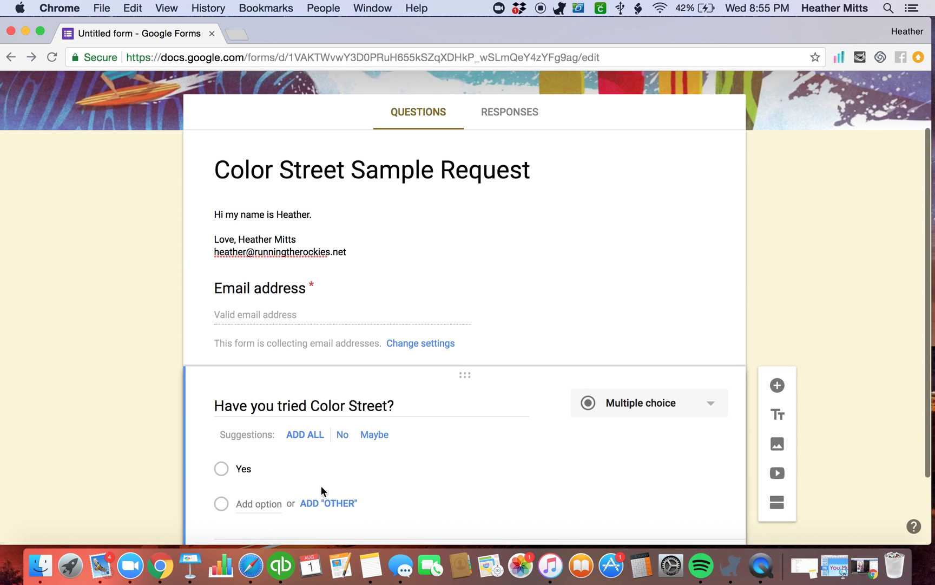
left_click(350, 434)
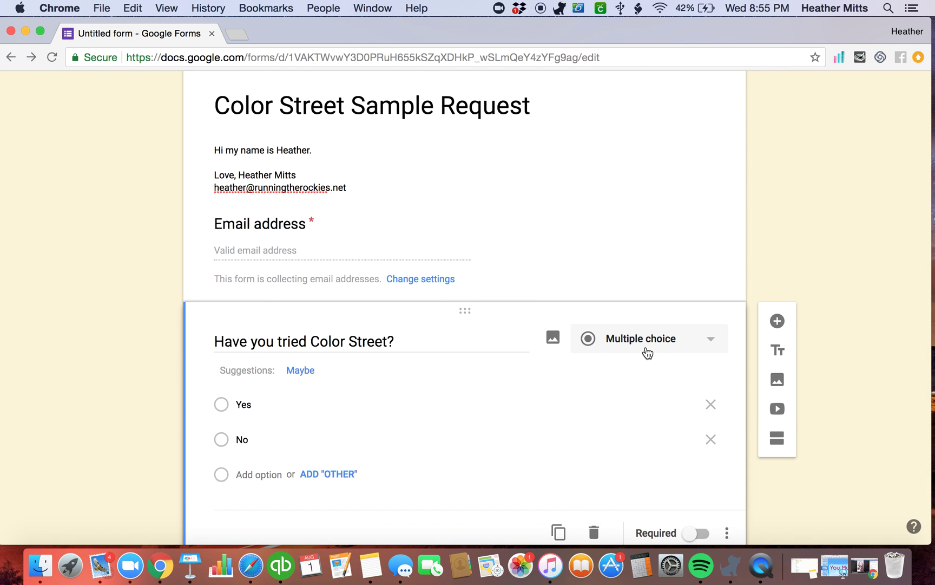
Make 'Have you tried Color Street?' a Short answer question and add a new question below
left_click(647, 352)
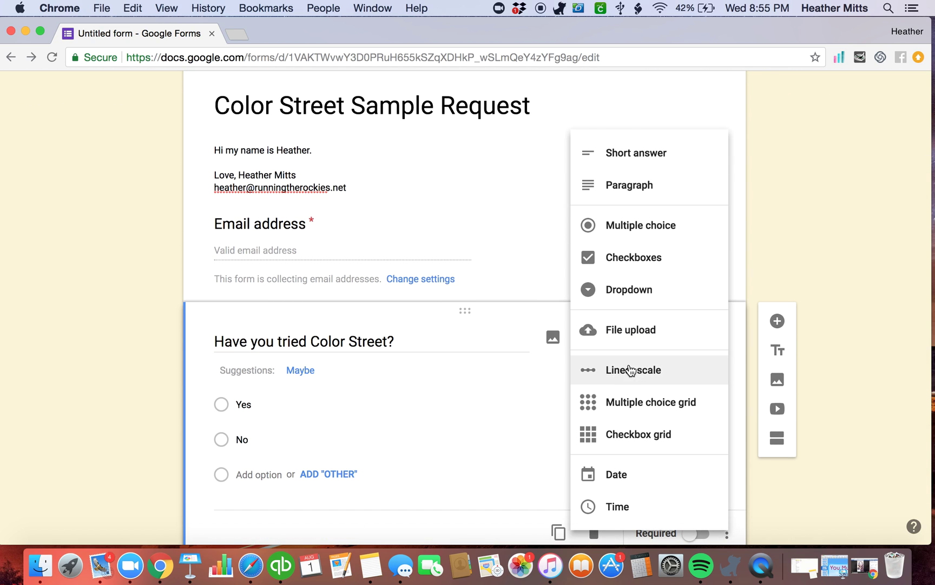
left_click(505, 382)
left_click(629, 346)
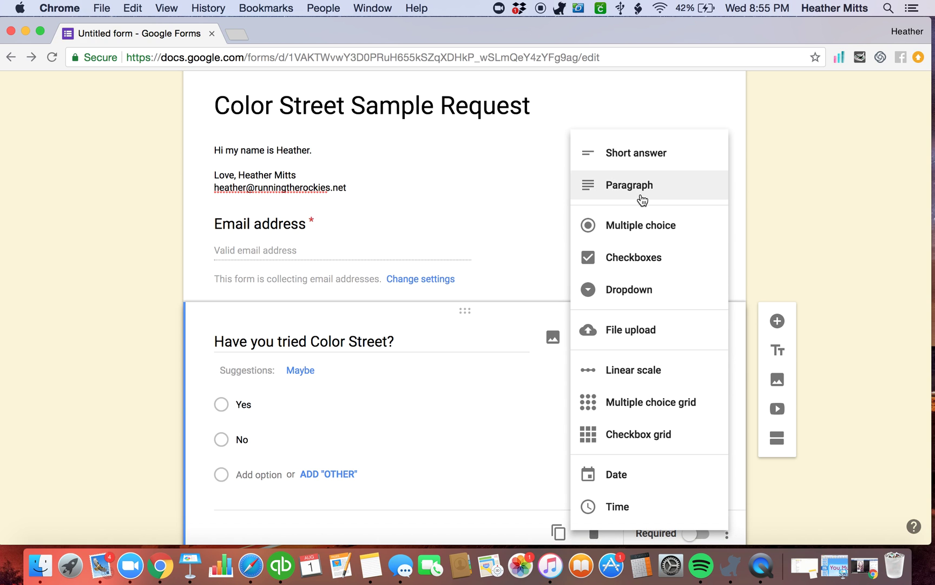
left_click(644, 157)
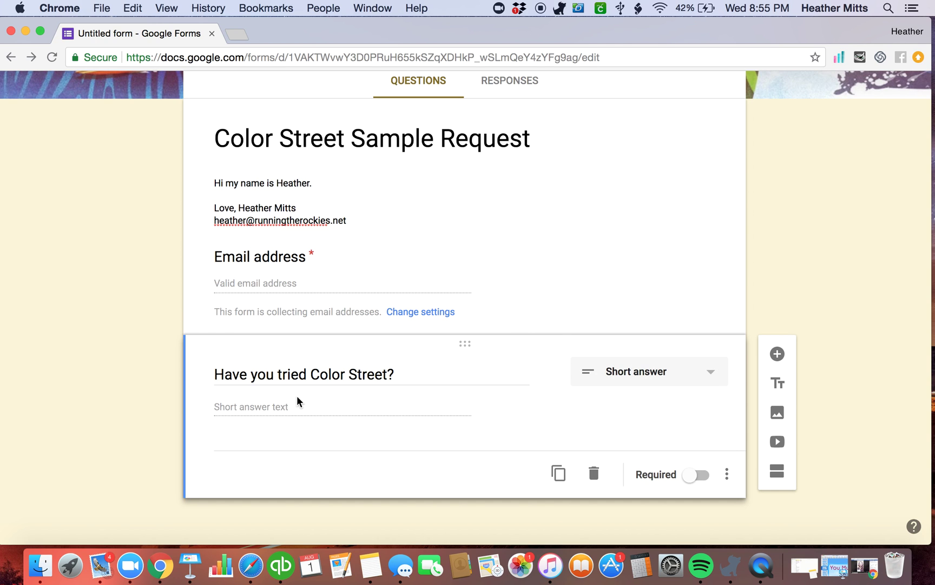
left_click(653, 381)
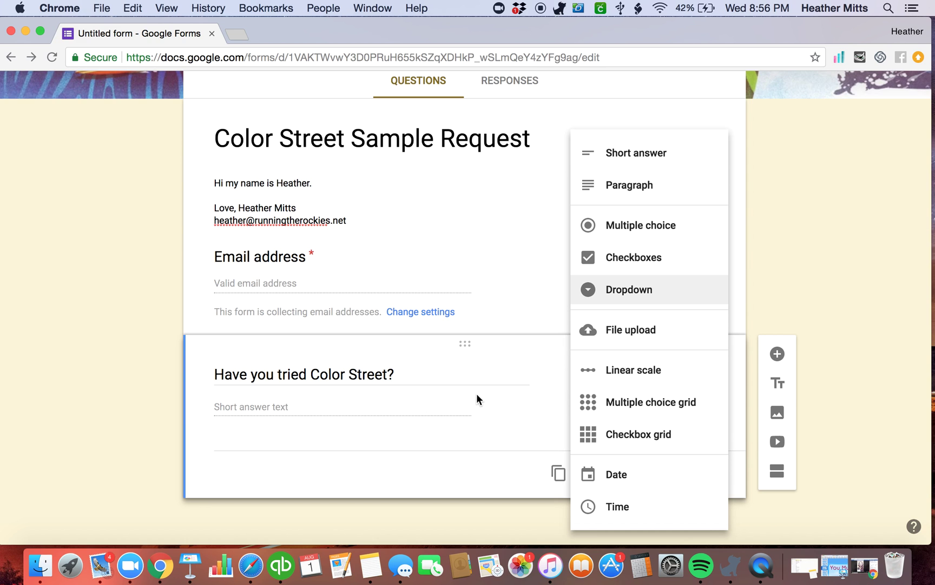
left_click(470, 407)
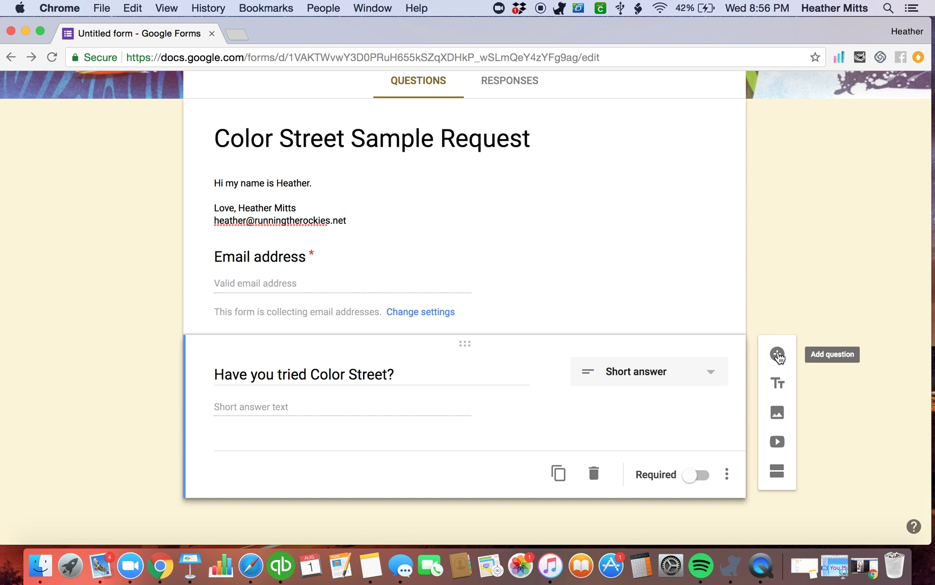
left_click(778, 355)
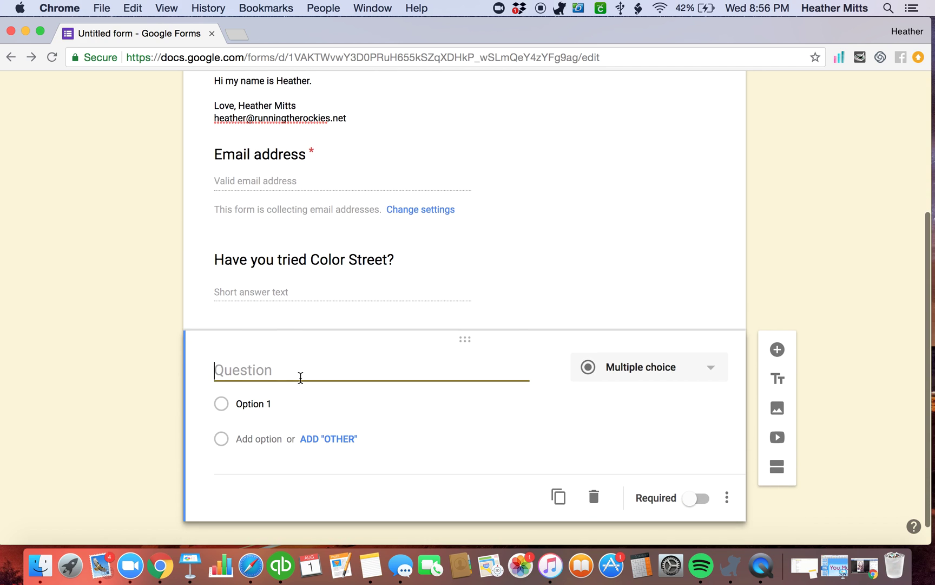
Title the new question 'How did you find my sample request?'
type("W")
key("BackSpace")
type("How do")
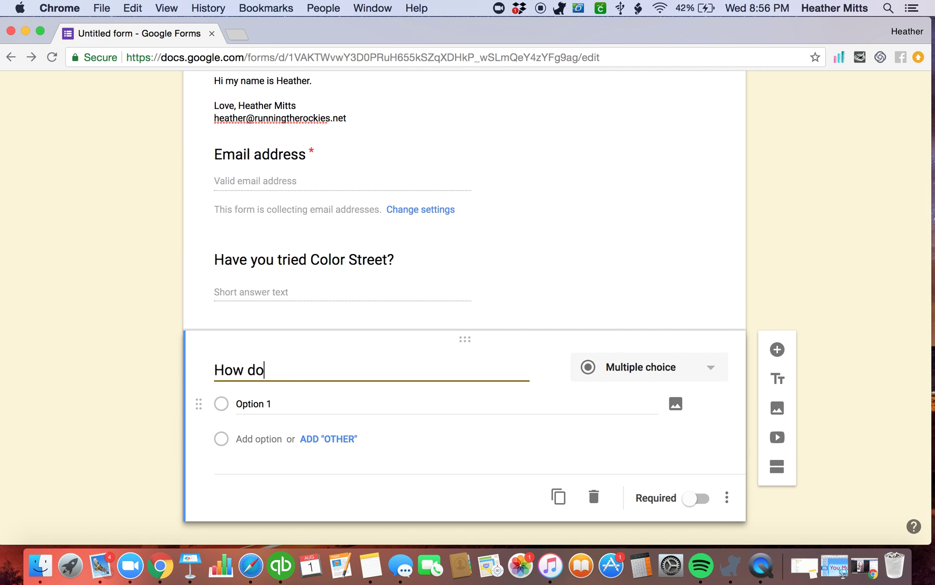
key("BackSpace")
type("id you find")
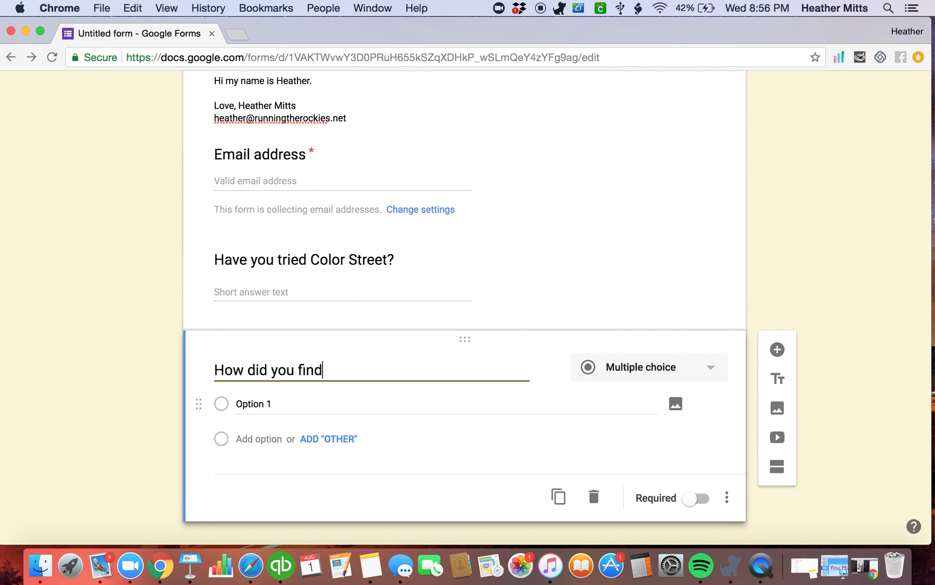
type(" my sample reuq")
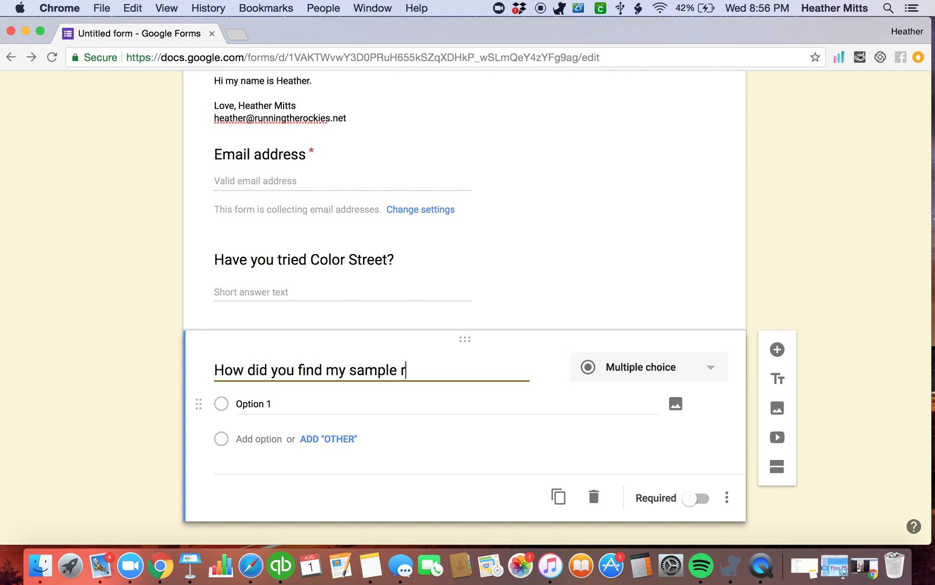
key("BackSpace")
key("BackSpace")
type("quest?")
Give it the answer choices Facebook, Instagram and Other
left_click(250, 404)
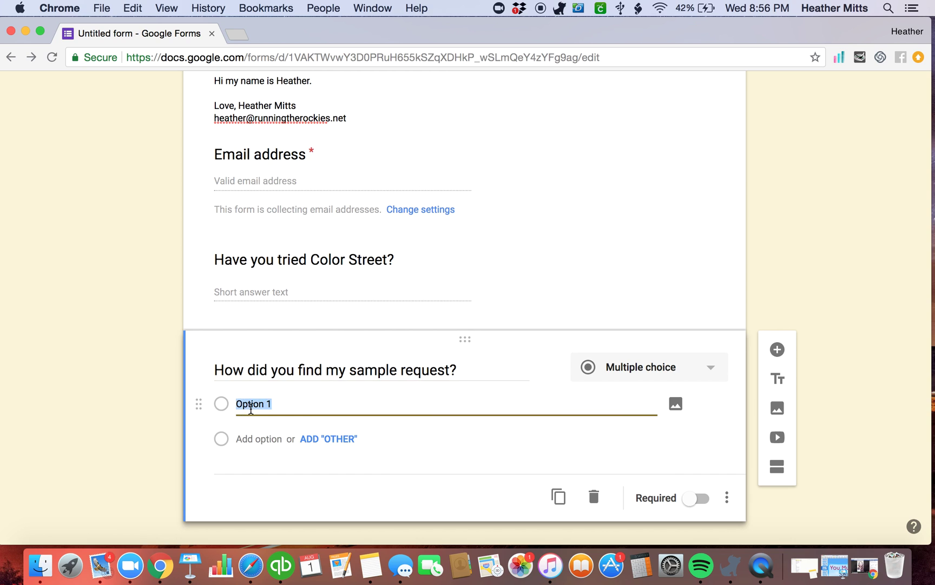
type("F")
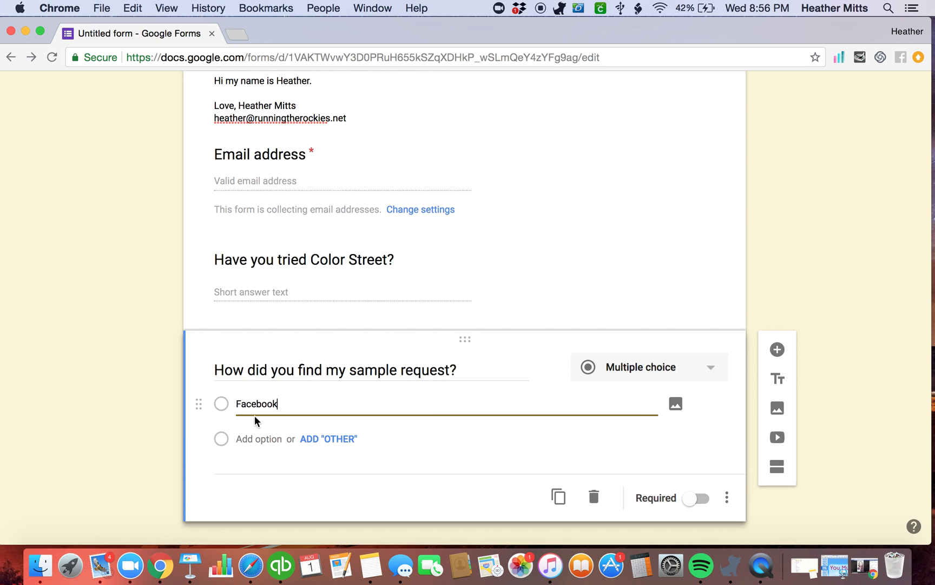
type("acebook")
left_click(268, 440)
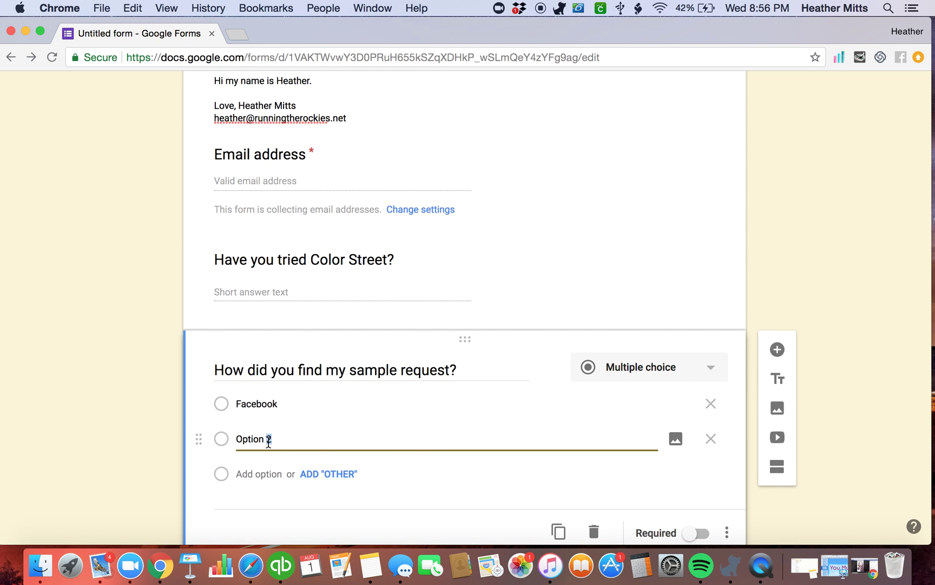
type("Instagram")
left_click(328, 474)
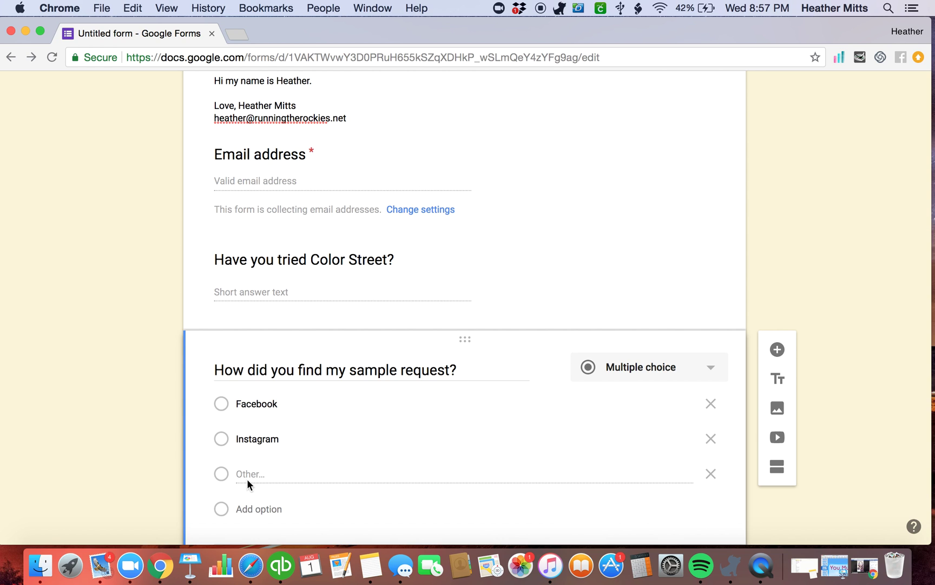
scroll(357, 482, "down", 3)
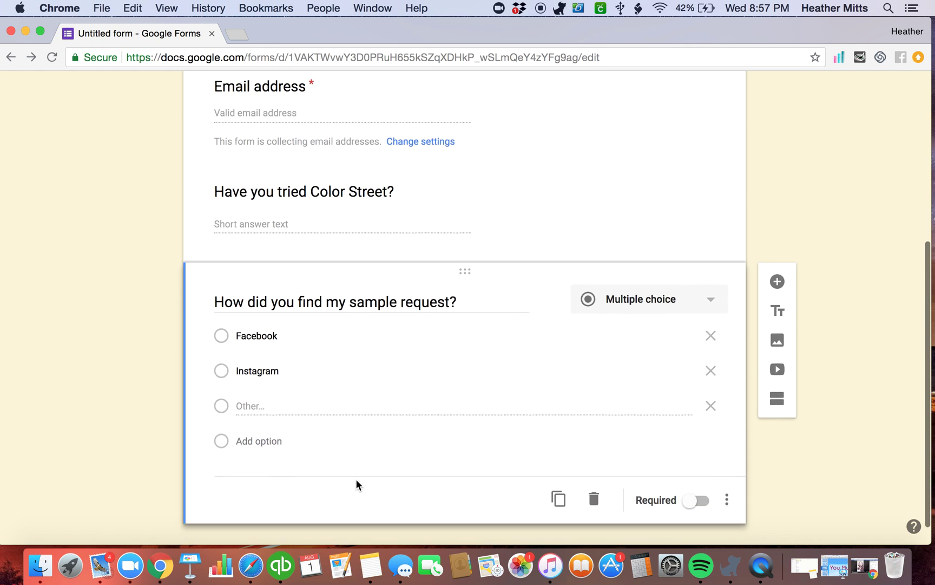
Add a Checkboxes question titled 'What else would you like more information about?'
left_click(777, 269)
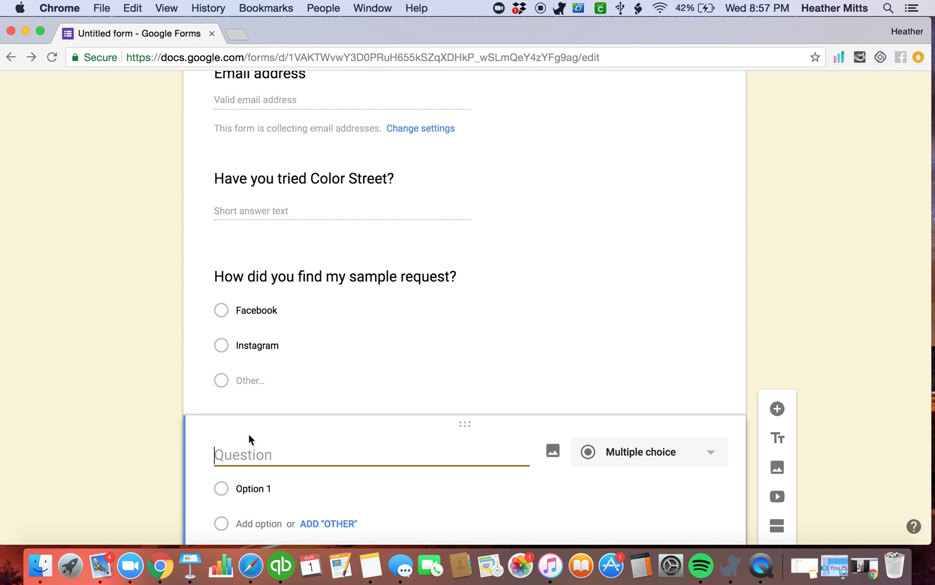
type("What else would you liek")
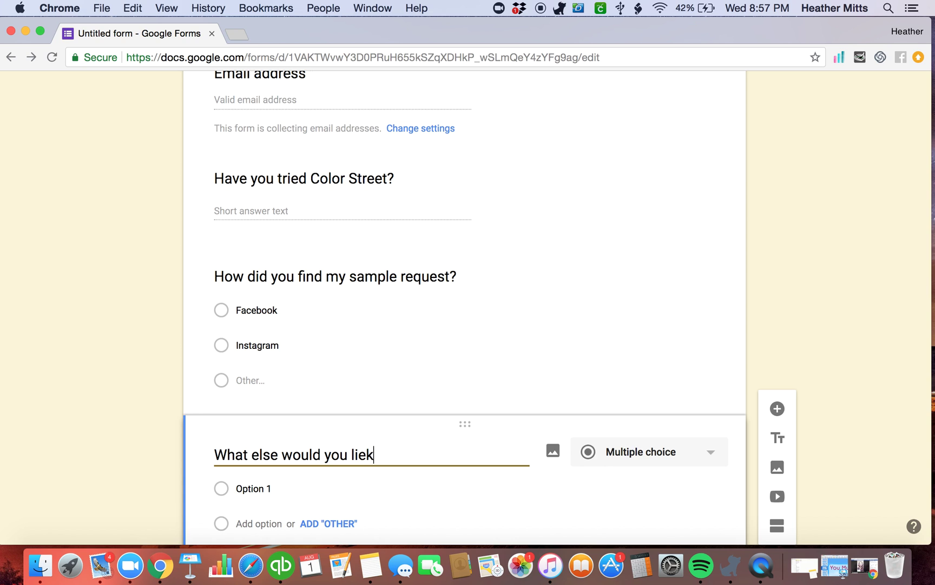
key("BackSpace")
key("BackSpace")
type("ke more informa")
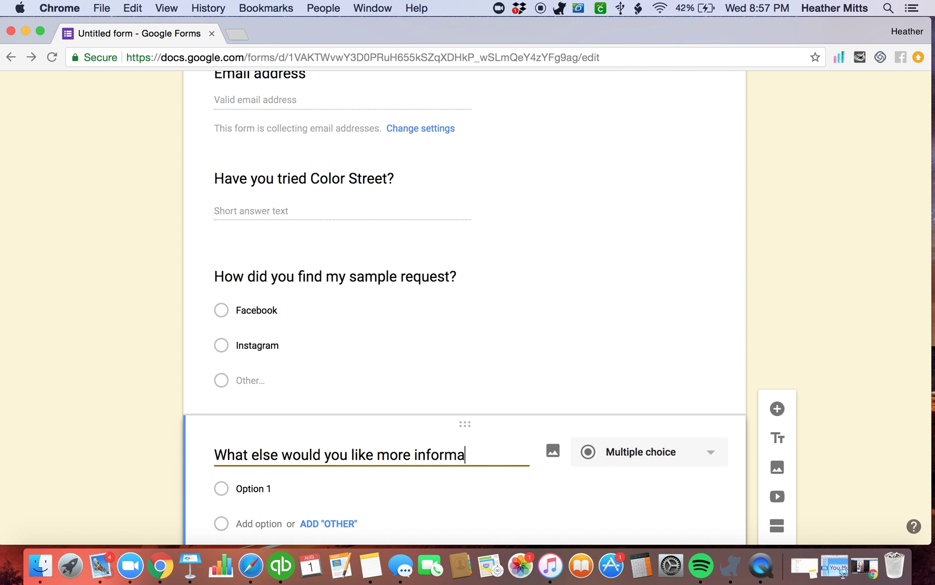
type("tion about?")
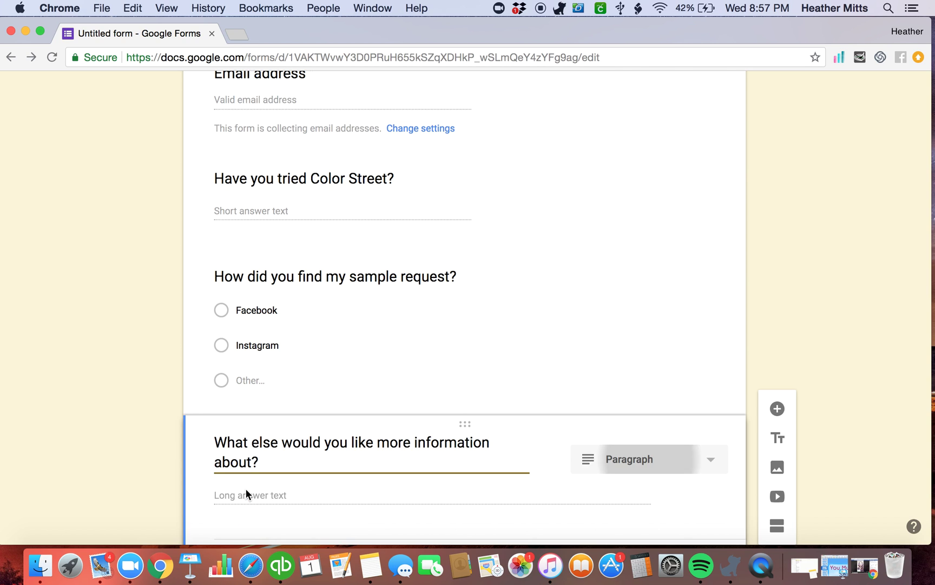
left_click(618, 474)
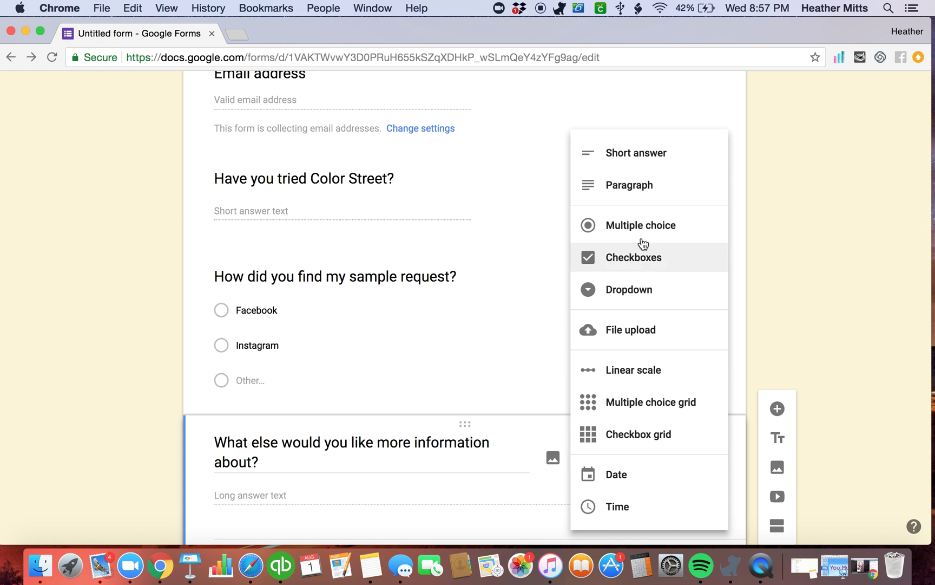
left_click(637, 239)
left_click(657, 461)
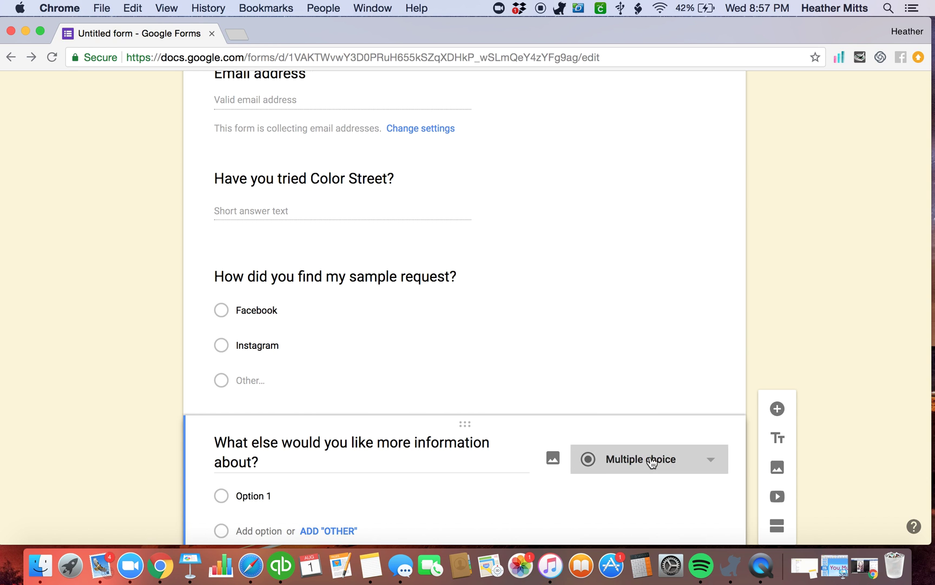
left_click(618, 261)
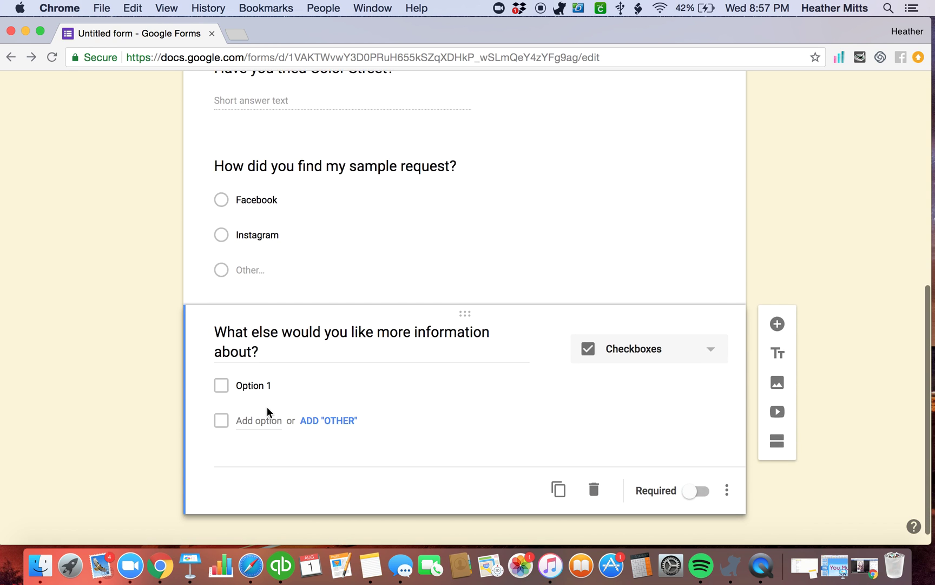
Enter its options, including 'How to become a stylist and start earning money from home' and 'How to order more…'
left_click(254, 387)
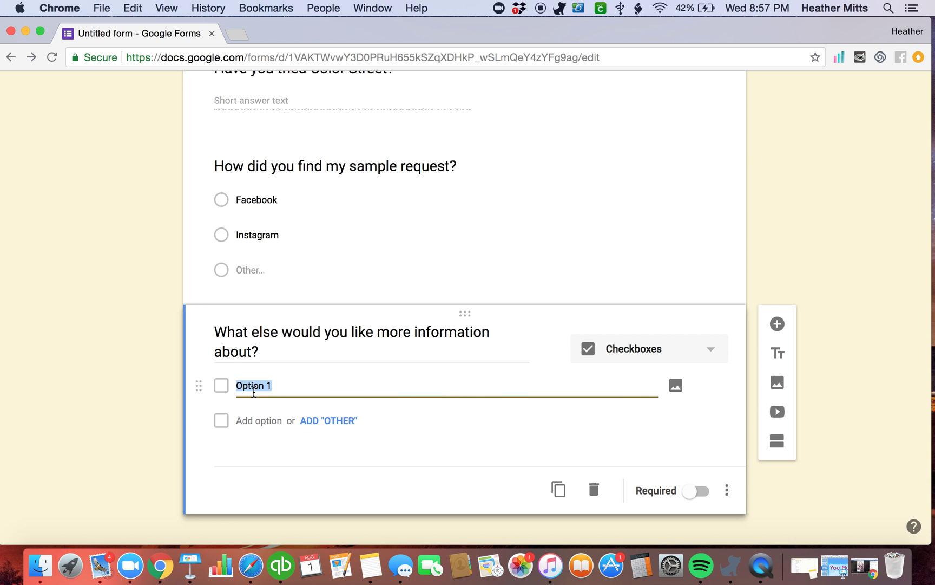
type("How to ear")
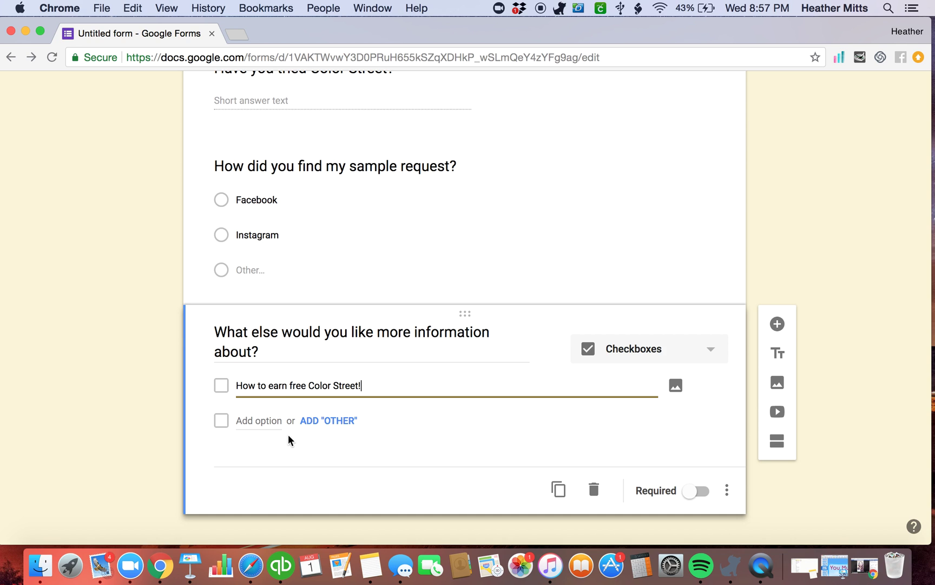
left_click(262, 422)
type("HOw")
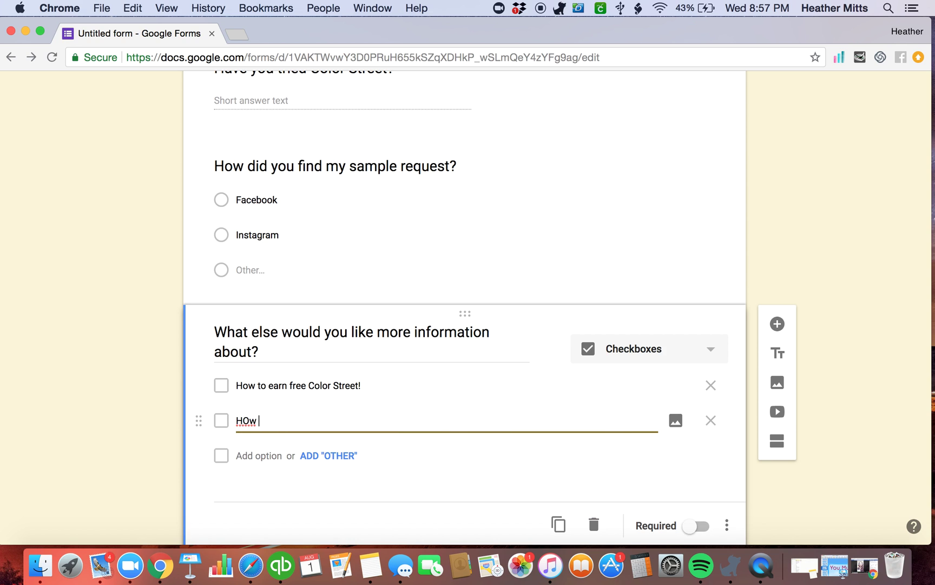
key("BackSpace")
key("BackSpace")
type("ow to become a stylist and s")
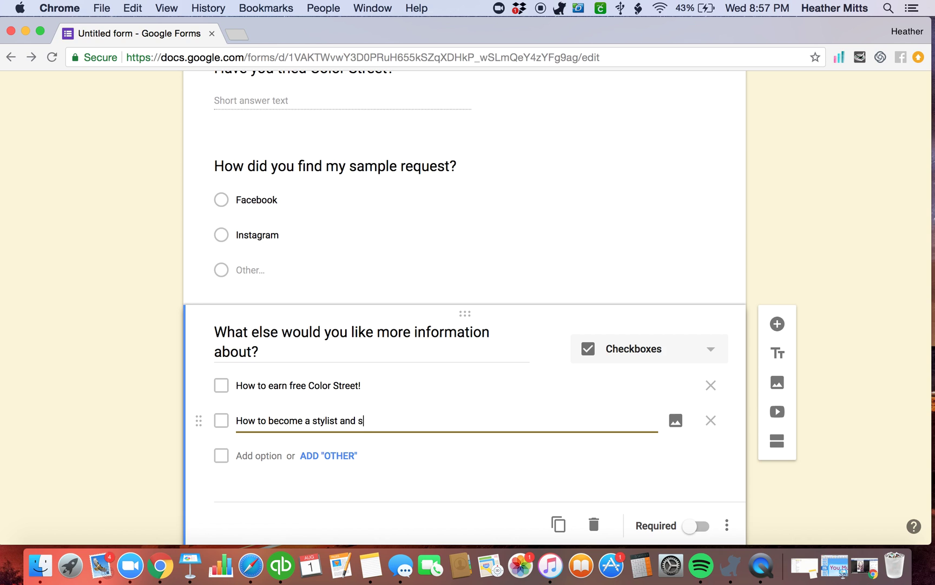
type("tart earning money from home!")
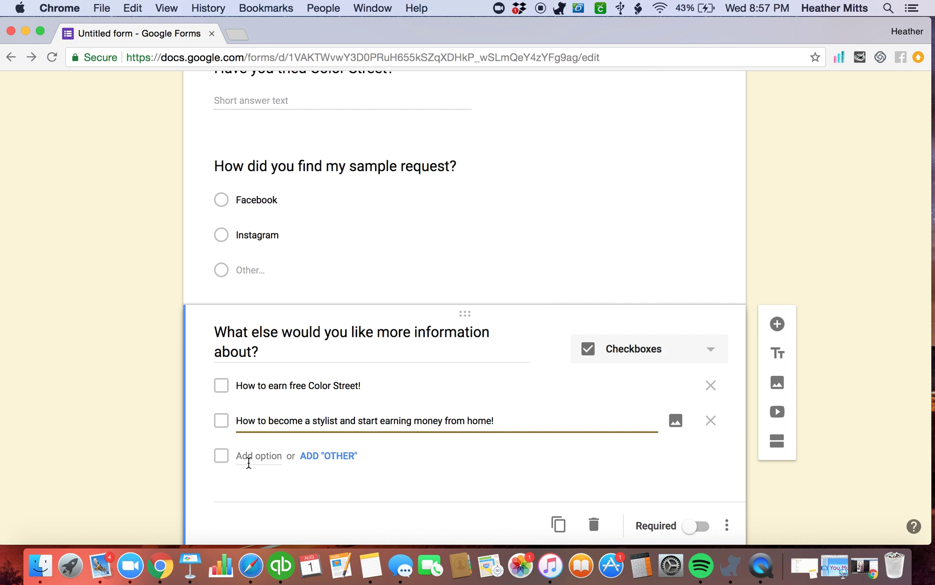
left_click(249, 458)
type("How to order mor")
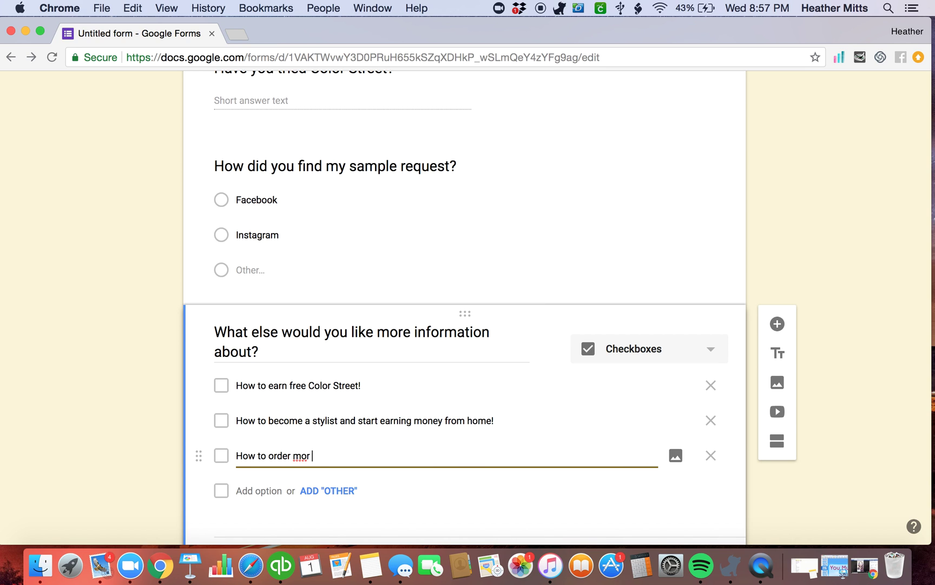
type("e sh")
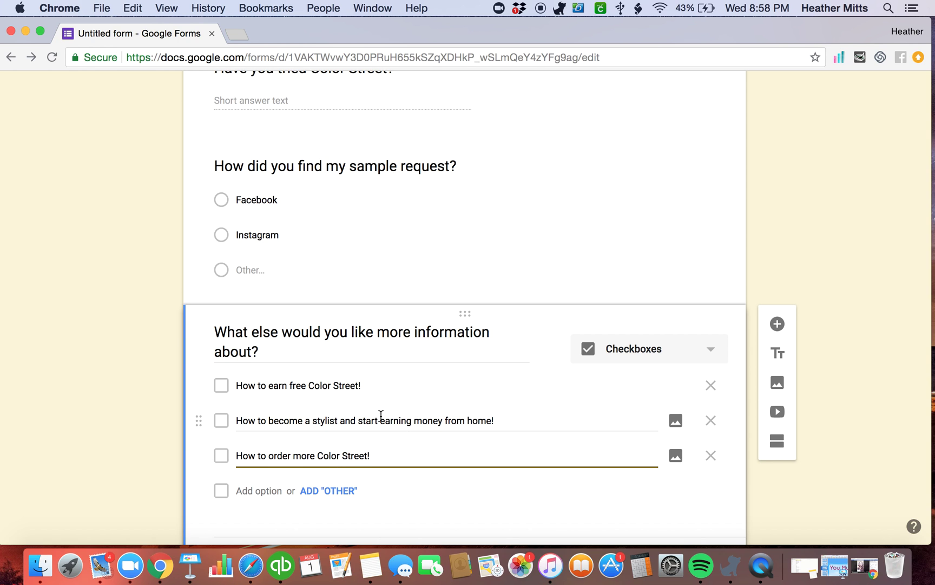
Scroll up and down through the finished form to review it as respondents see it
scroll(328, 452, "down", 3)
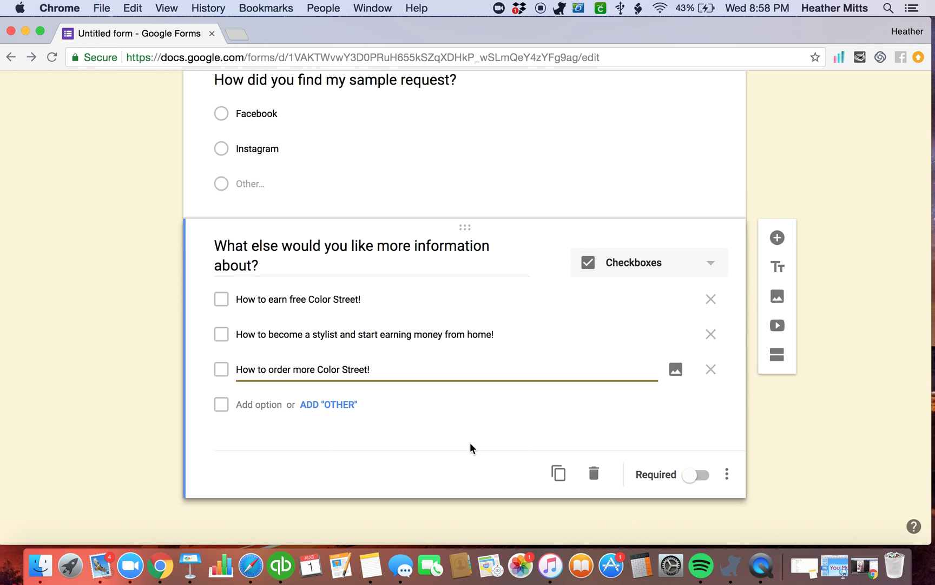
scroll(325, 329, "up", 3)
scroll(327, 330, "down", 3)
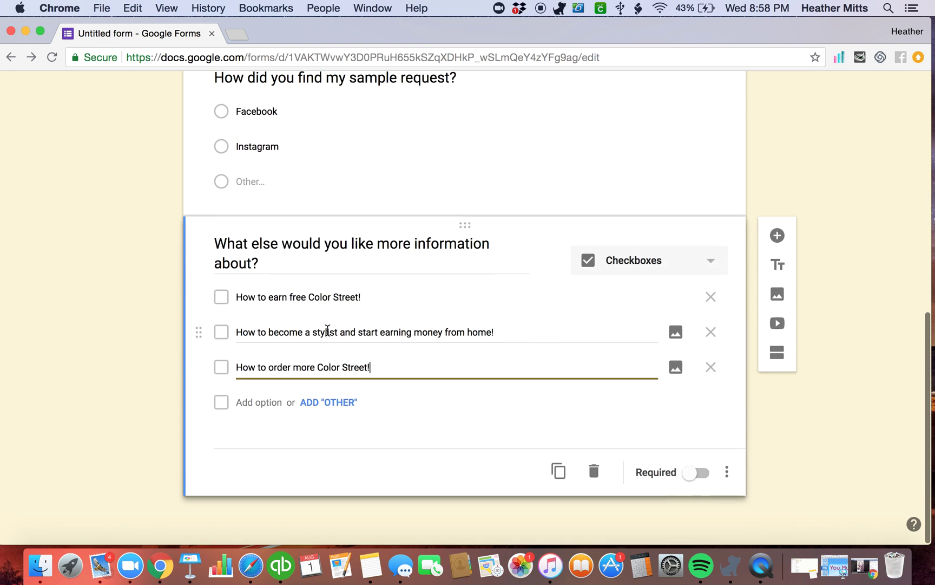
scroll(327, 330, "up", 5)
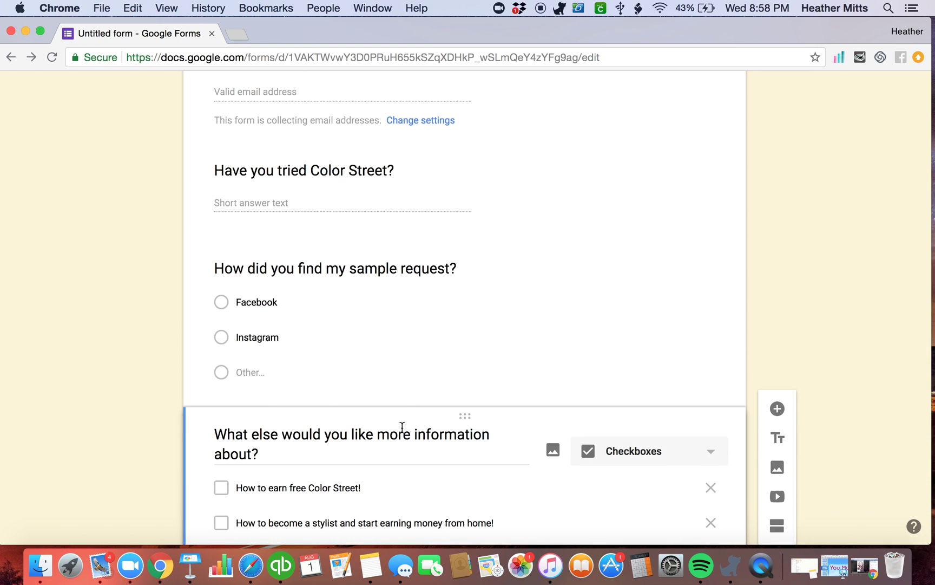
scroll(373, 407, "up", 6)
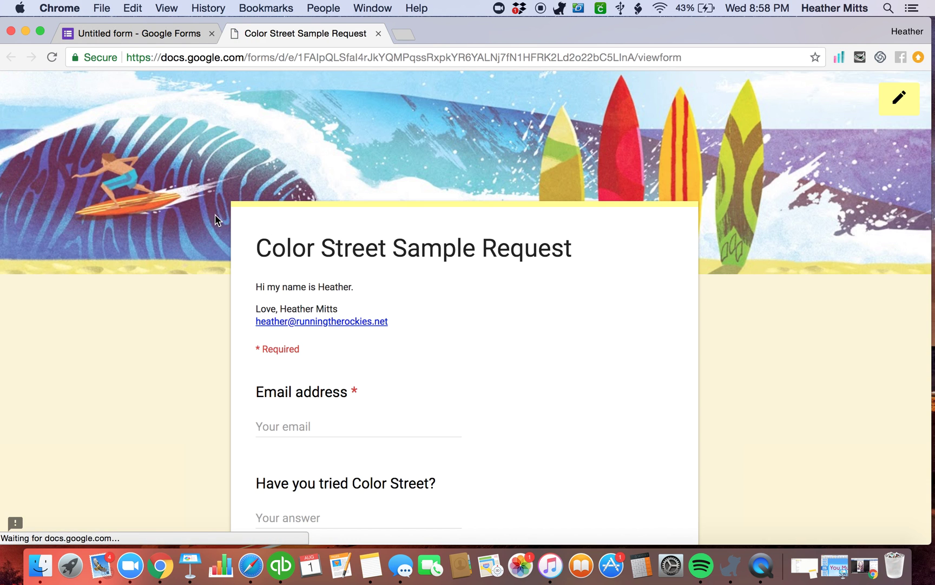
scroll(535, 346, "down", 10)
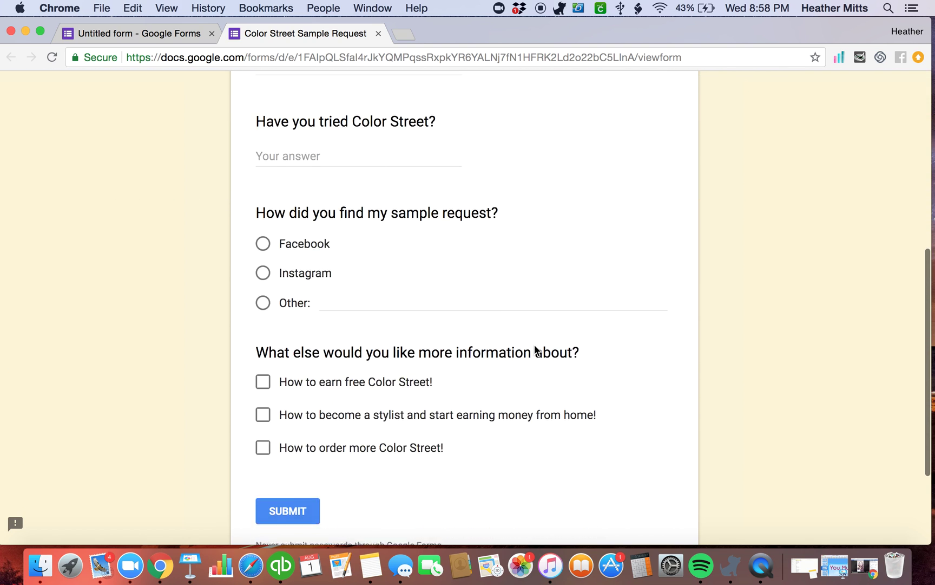
scroll(618, 347, "up", 10)
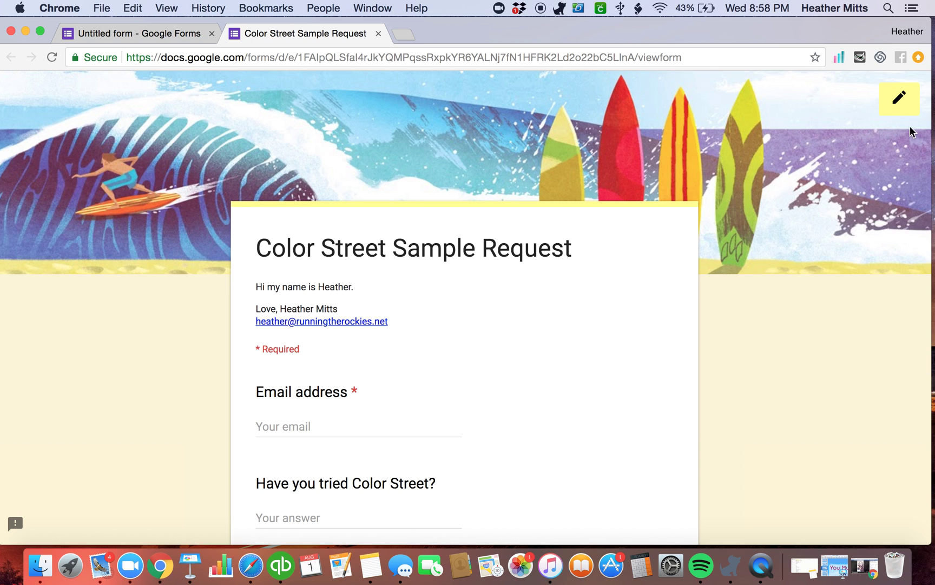
Return to the form editor and show the Responses tab with 0 responses
left_click(898, 106)
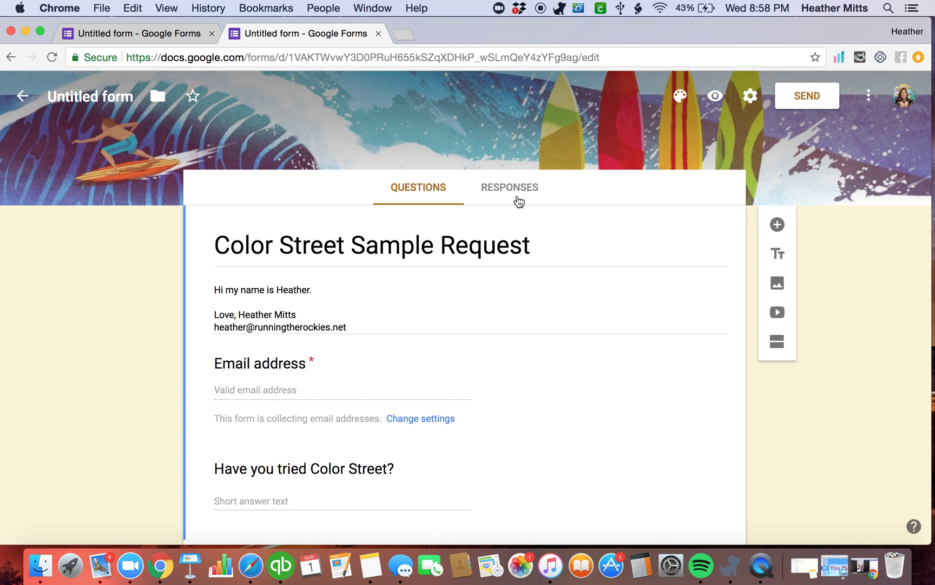
left_click(511, 188)
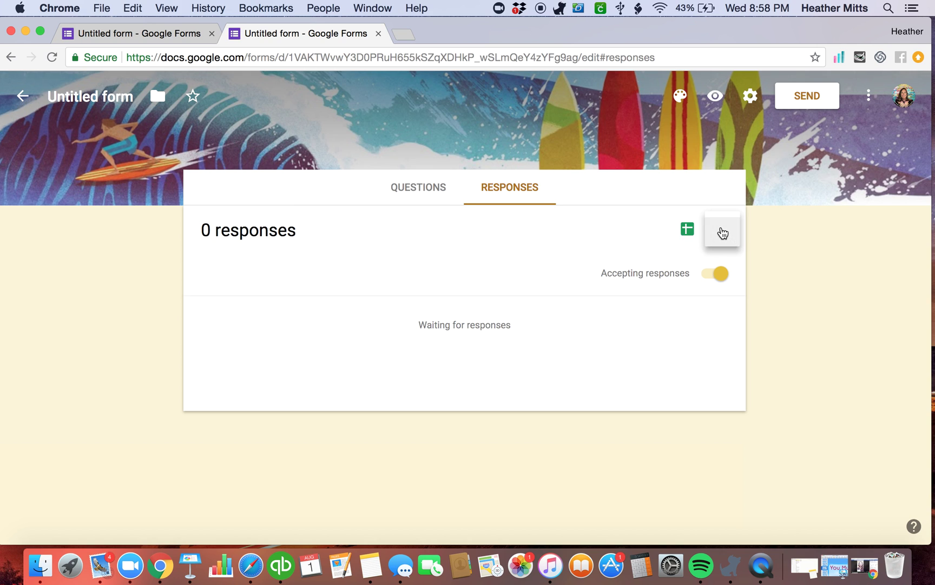
left_click(722, 230)
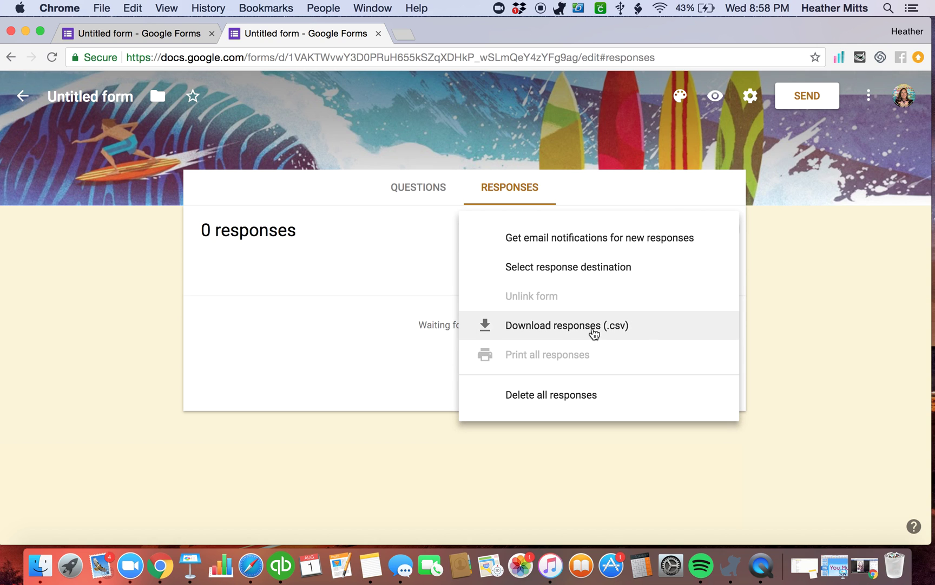
Create a new response spreadsheet named 'Sample Request Data' as the form's destination
left_click(598, 274)
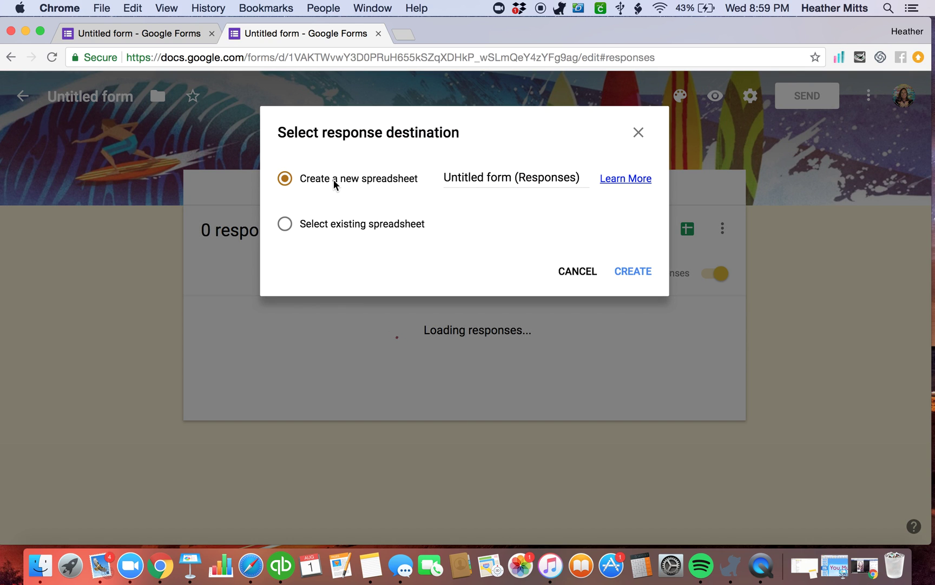
left_click_drag(445, 177, 594, 184)
type("Sam")
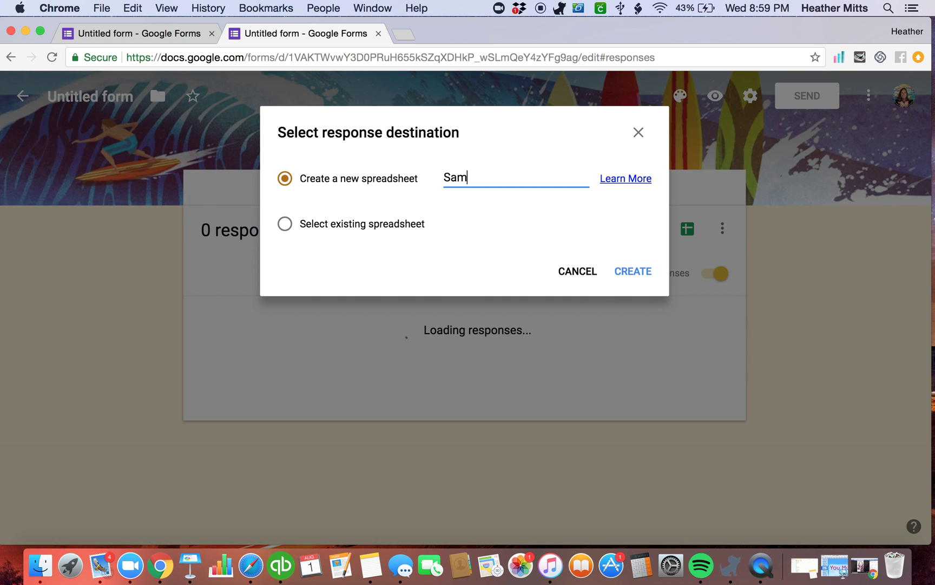
type("ple Request")
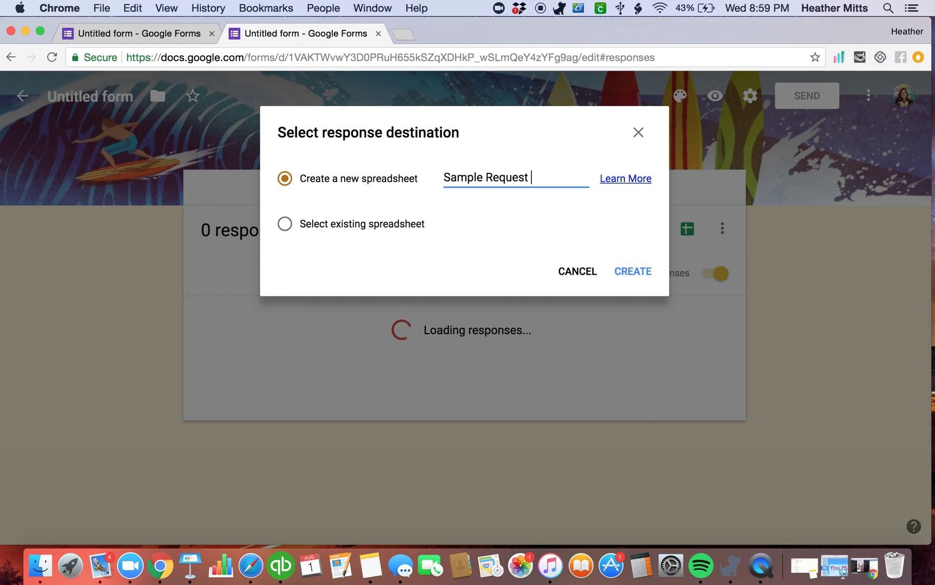
type(" Data")
left_click(639, 274)
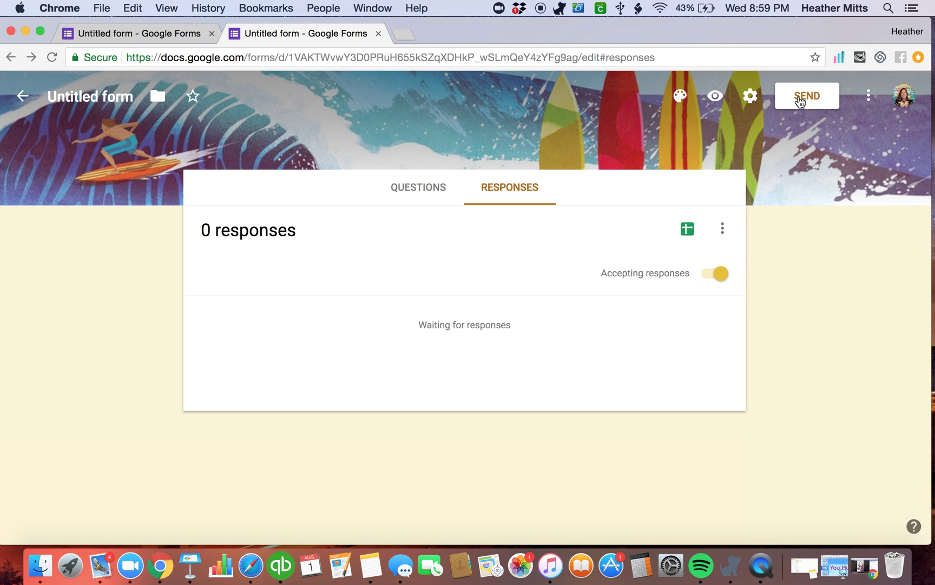
Get the form's shortened link from the Send dialog and copy it
left_click(793, 102)
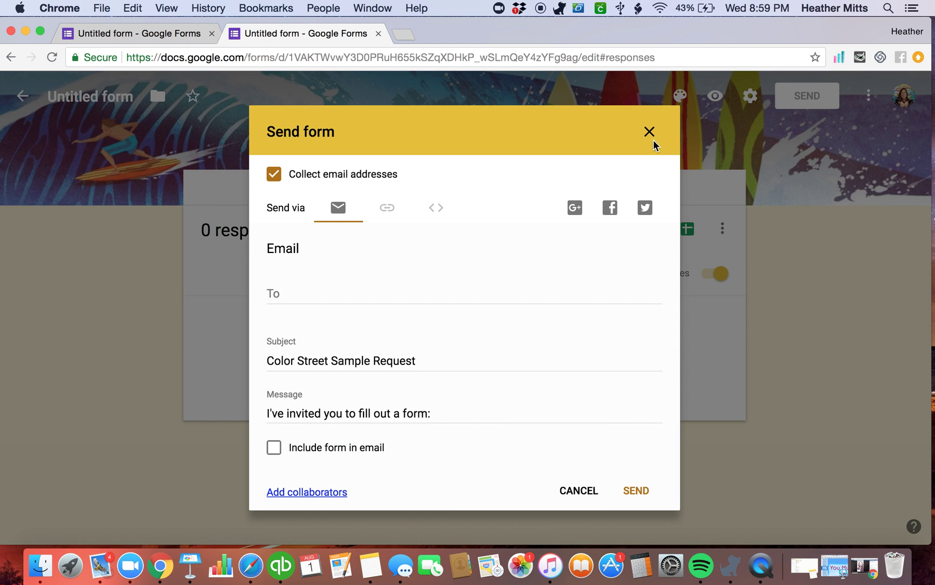
left_click(647, 133)
left_click(813, 104)
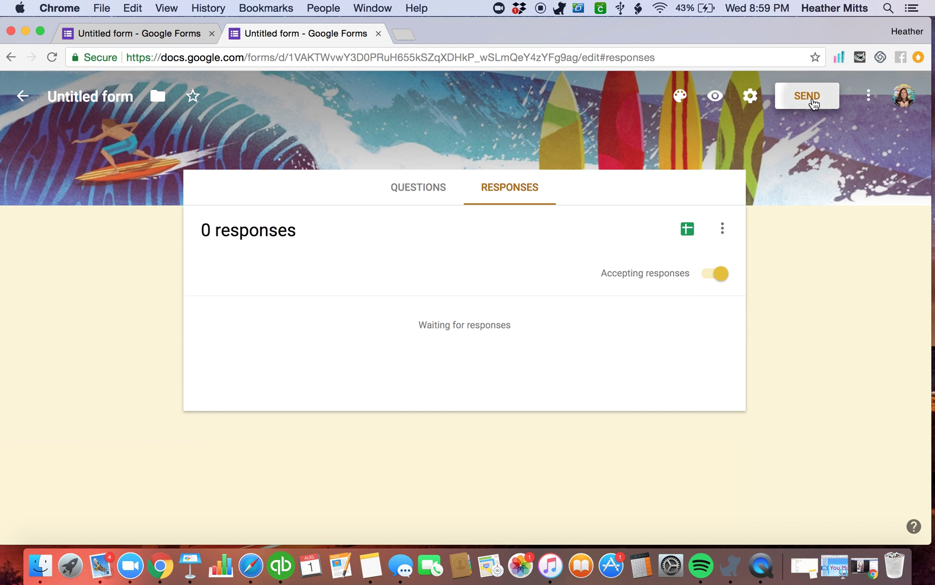
left_click(378, 209)
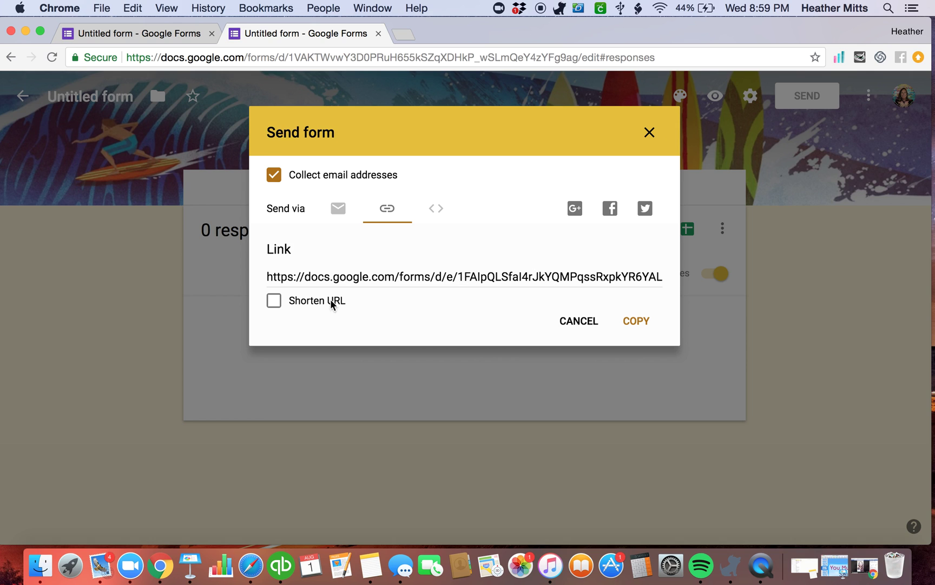
left_click(274, 301)
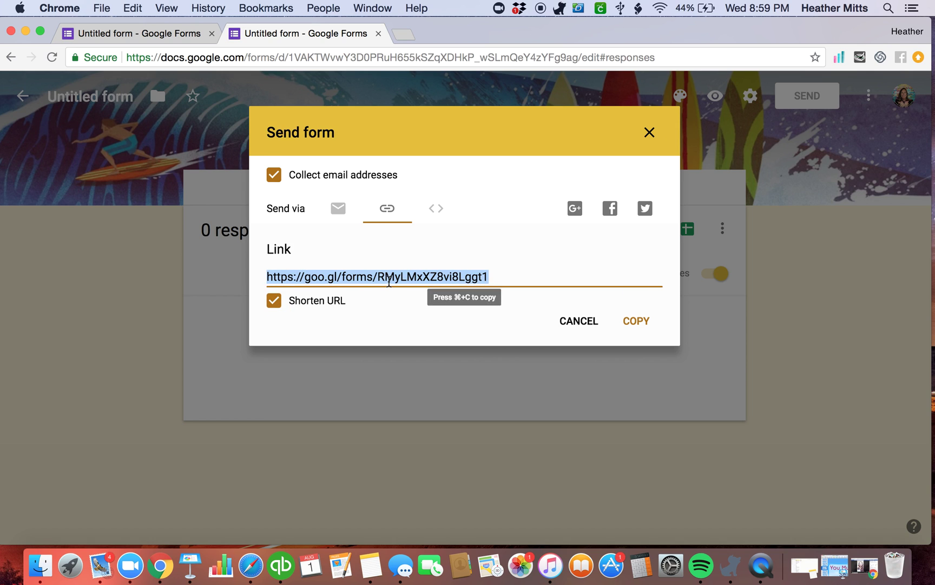
key("super+c")
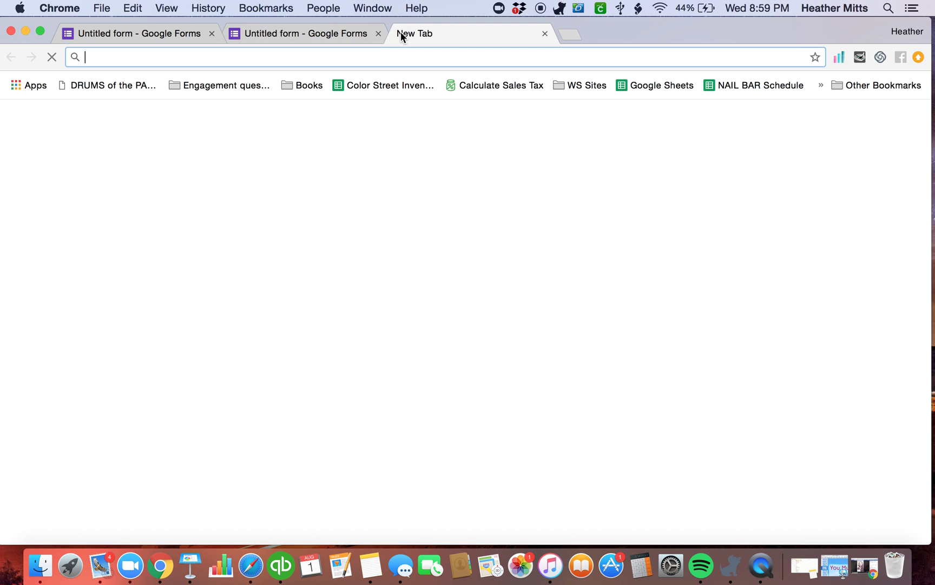
Load the live form from the copied link, enter the respondent's email and answer 'YES!'
key("super+v")
key("Return")
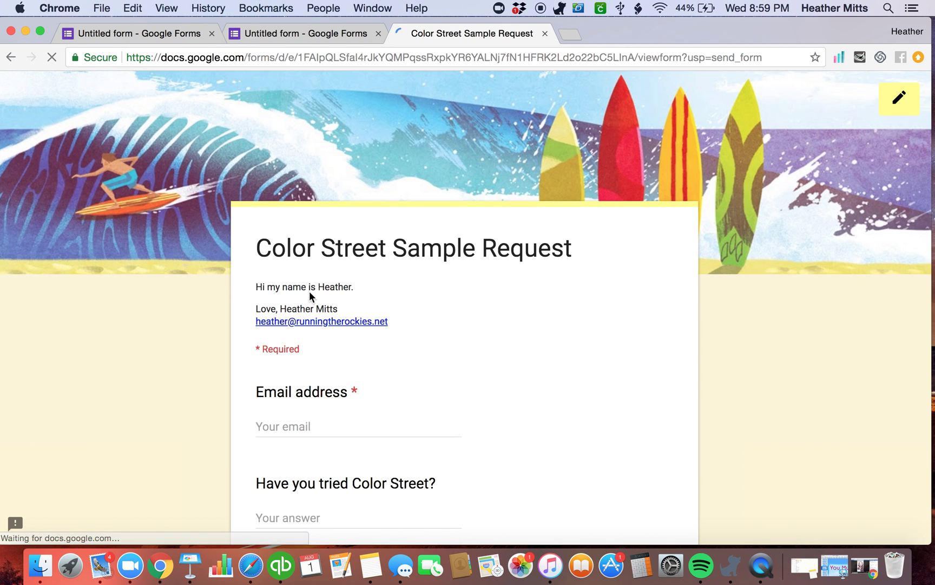
left_click(303, 425)
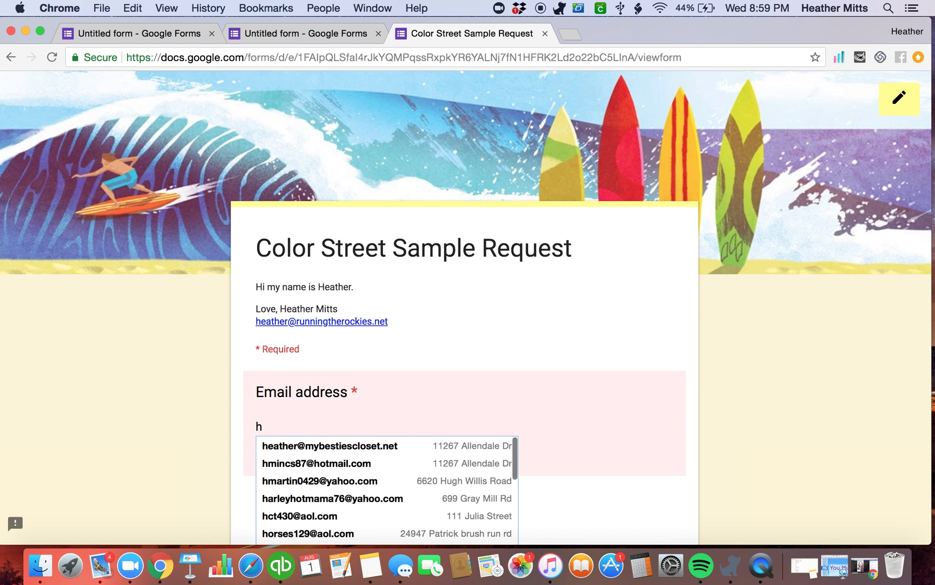
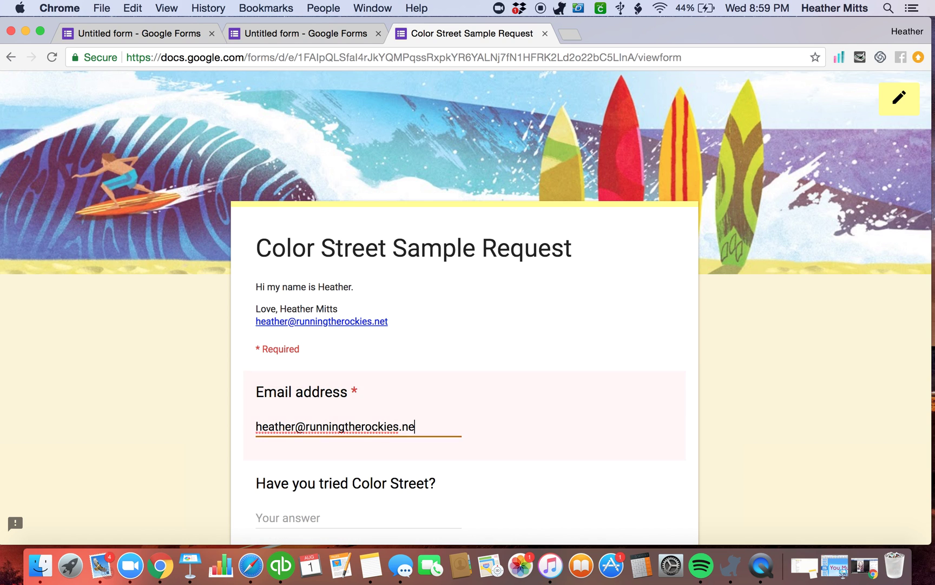
key("Tab")
type("T")
key("BackSpace")
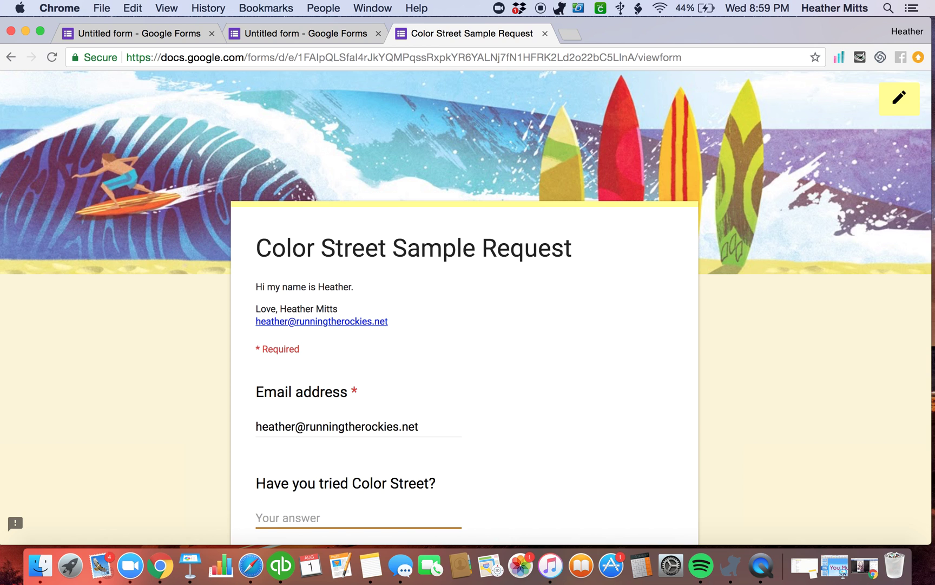
type("YES!")
Choose Facebook, tick all three info topics, and submit the response
scroll(311, 422, "down", 5)
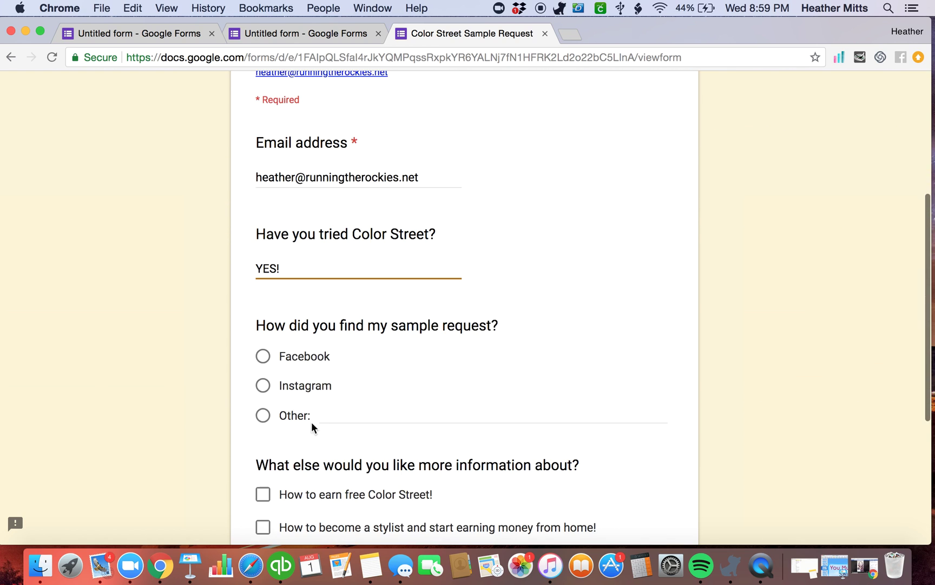
left_click(263, 358)
left_click(264, 495)
scroll(265, 503, "down", 1)
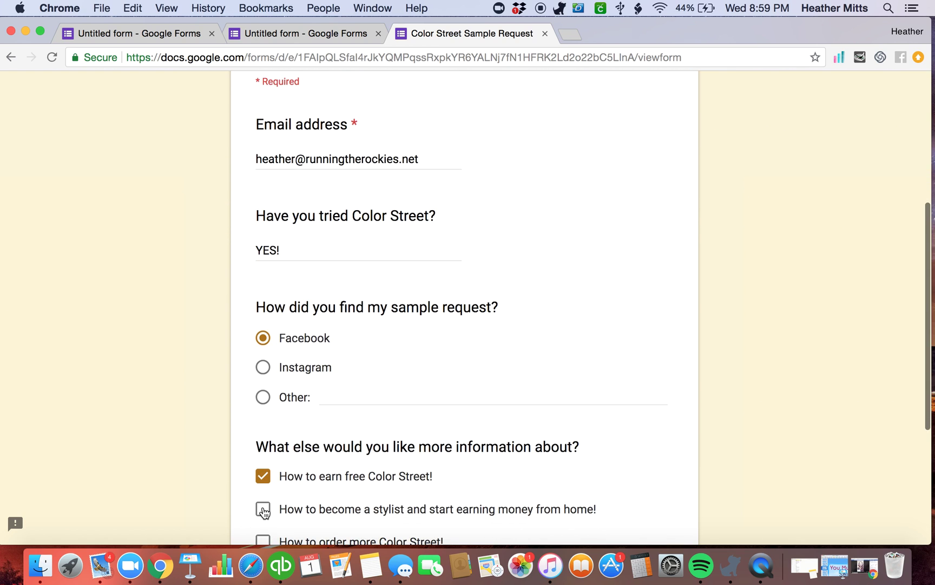
left_click(263, 509)
left_click(264, 537)
scroll(266, 541, "down", 4)
scroll(266, 544, "down", 1)
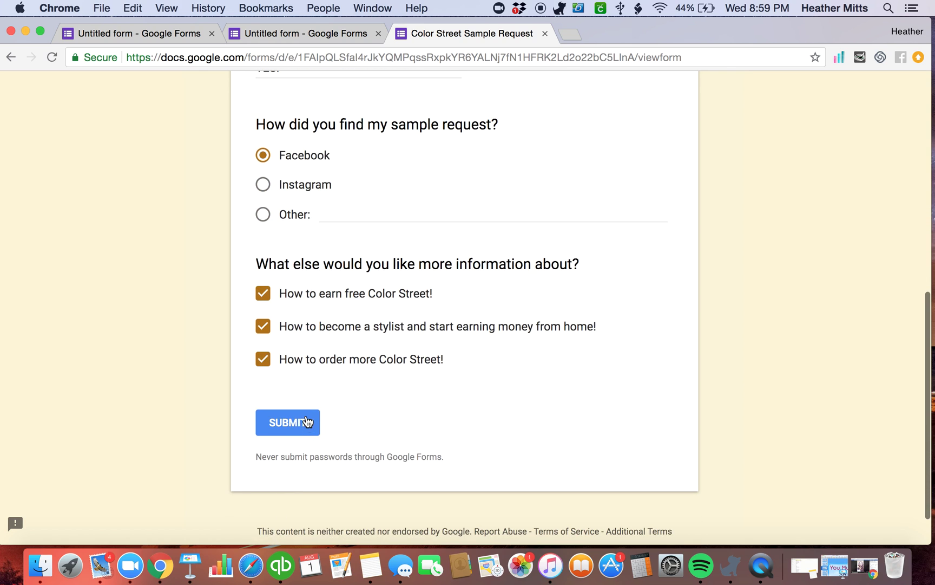
left_click(303, 421)
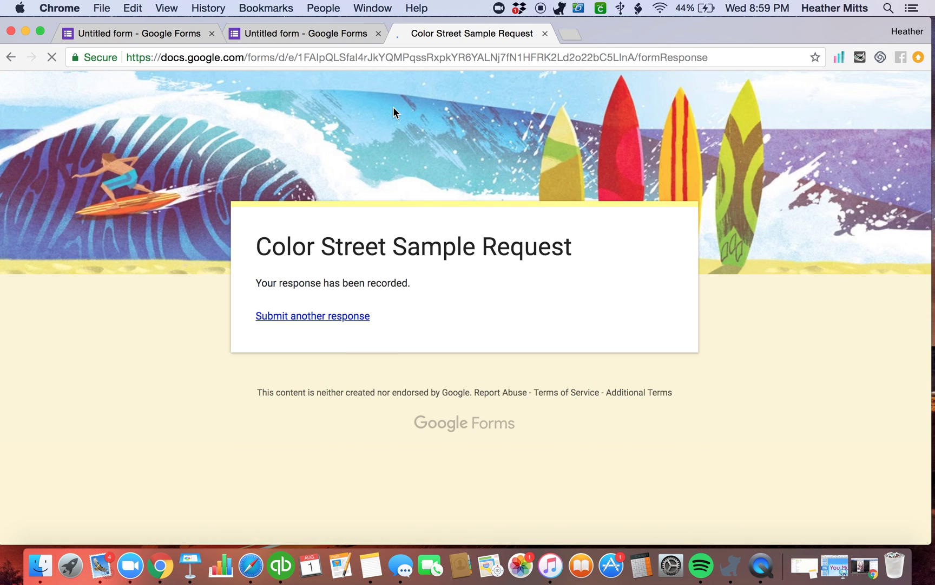
Back in the form editor, view the single submitted response individually
left_click(330, 30)
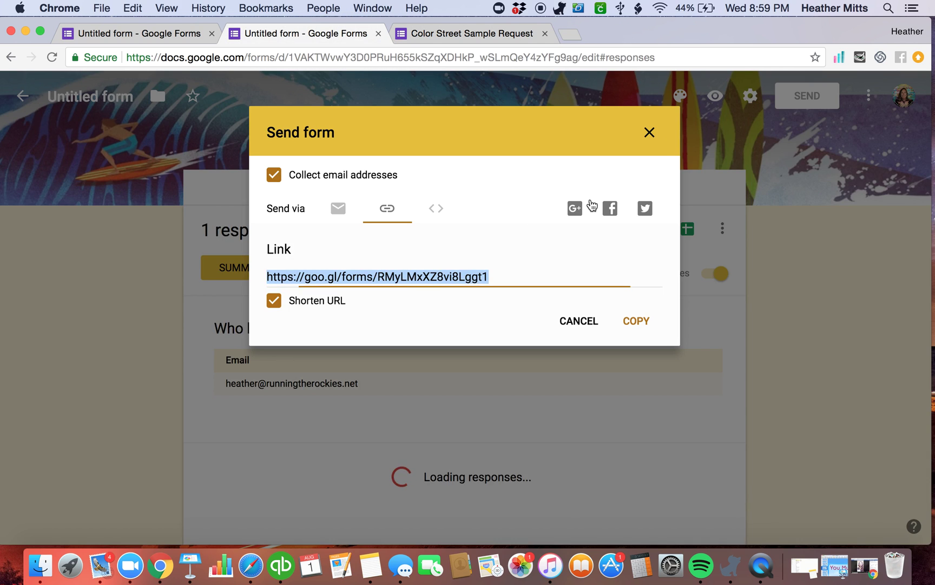
left_click(650, 132)
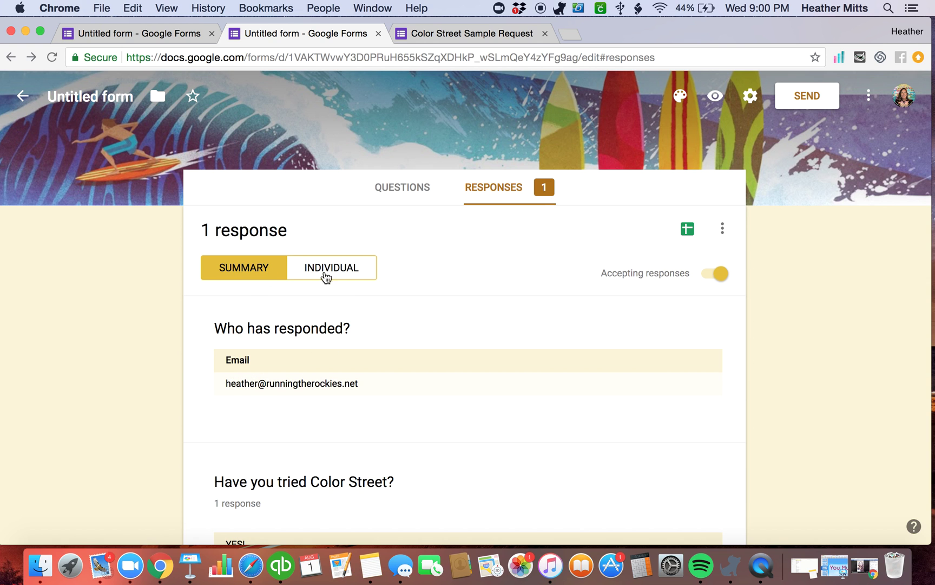
scroll(246, 309, "down", 1)
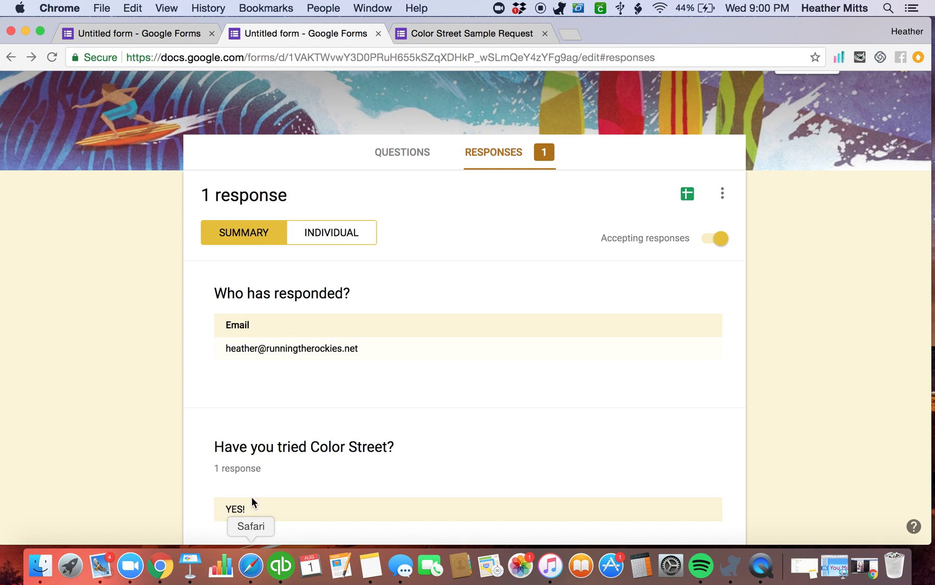
left_click(276, 352)
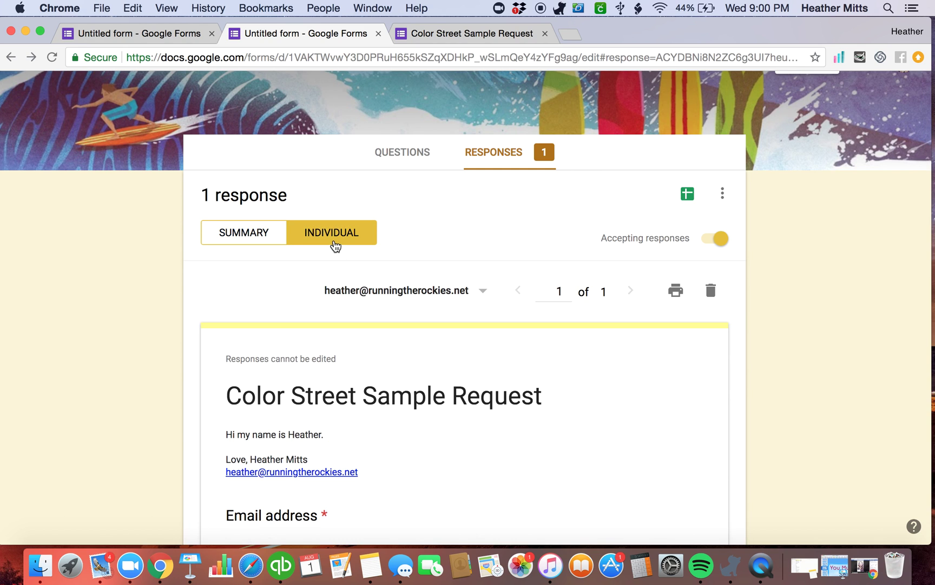
scroll(421, 439, "down", 10)
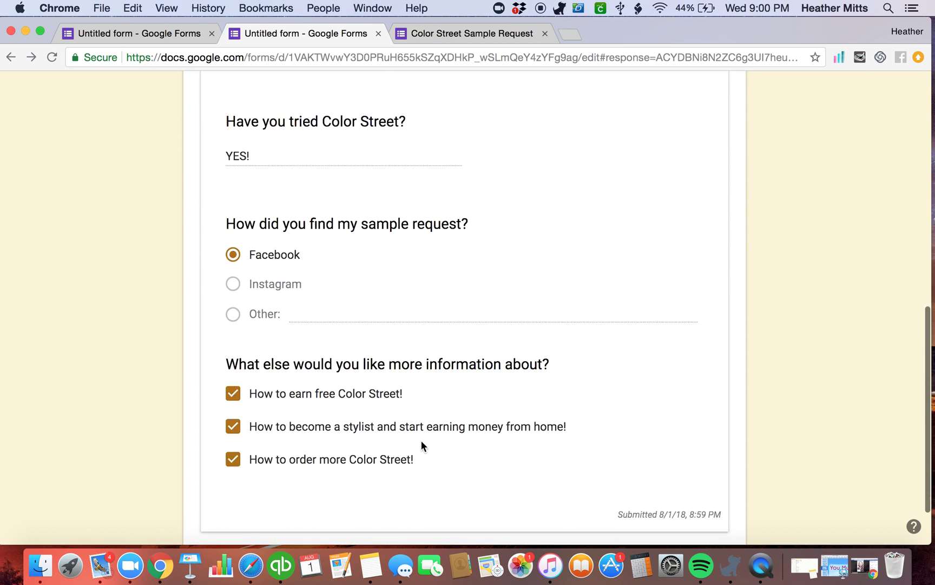
scroll(443, 427, "up", 12)
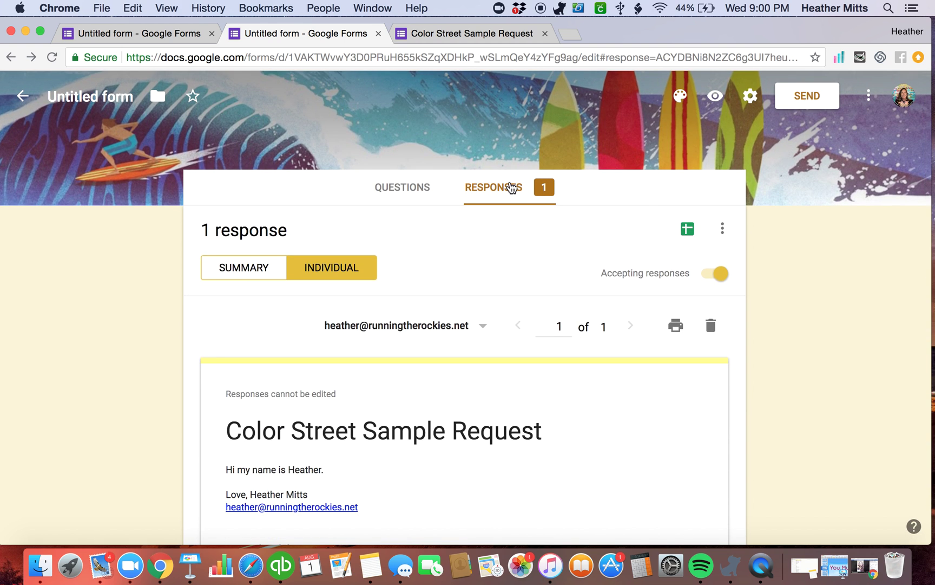
Open the linked Sample Request Data spreadsheet from the response destination settings
left_click(717, 229)
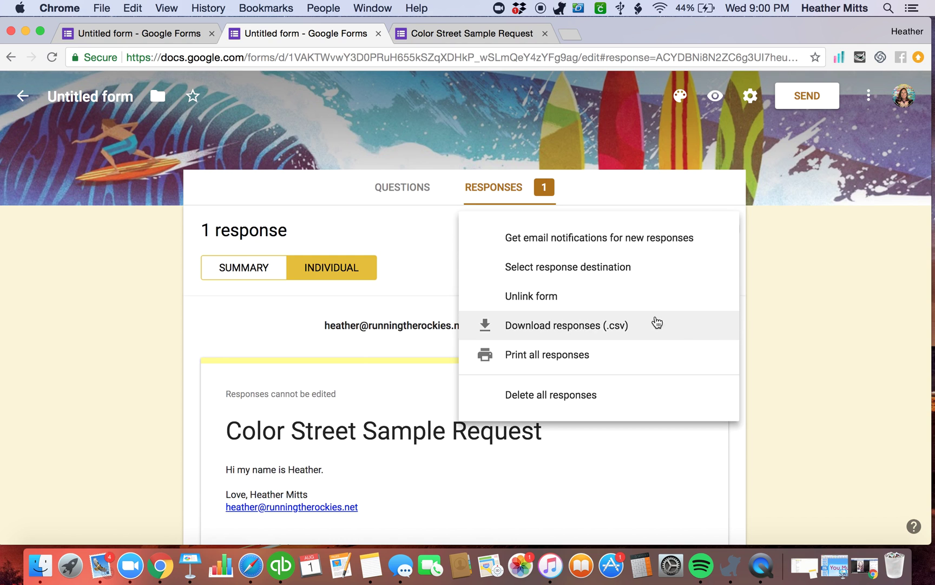
left_click(583, 266)
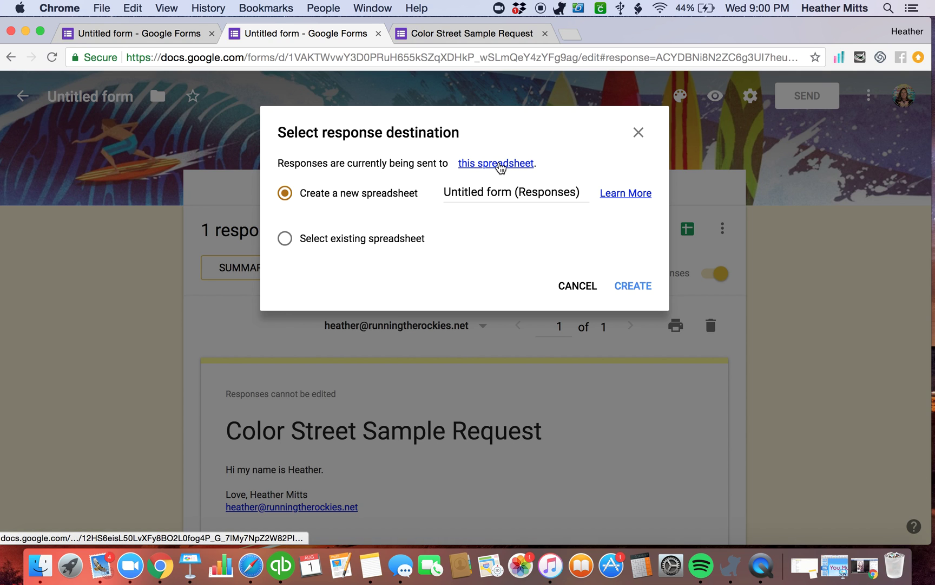
left_click(501, 165)
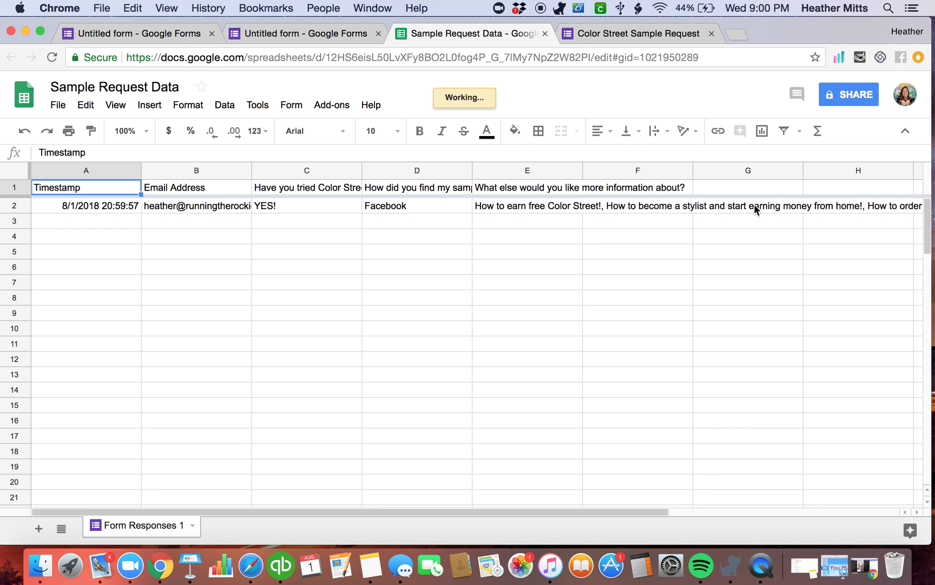
Inspect the response's info-request, email and timestamp cells in row 2
left_click(540, 209)
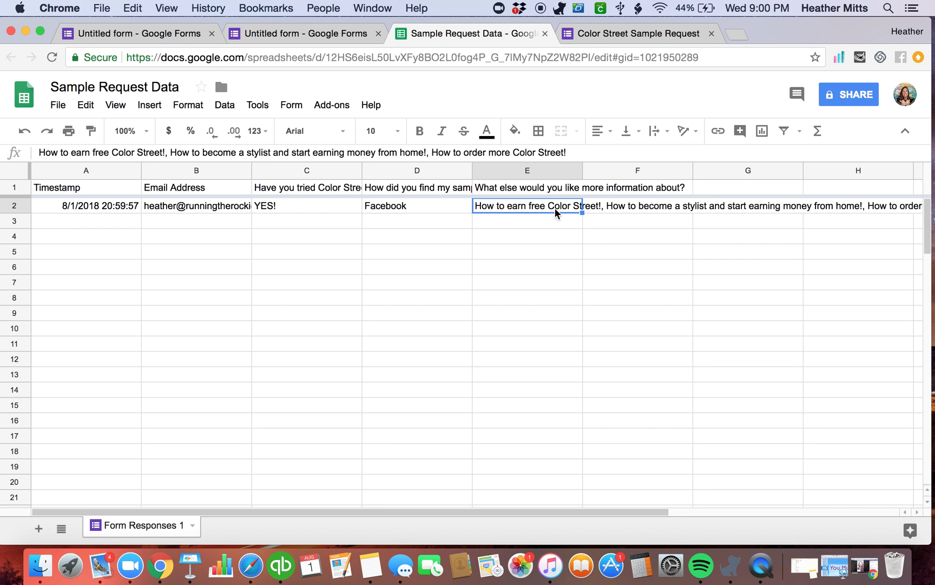
left_click(194, 206)
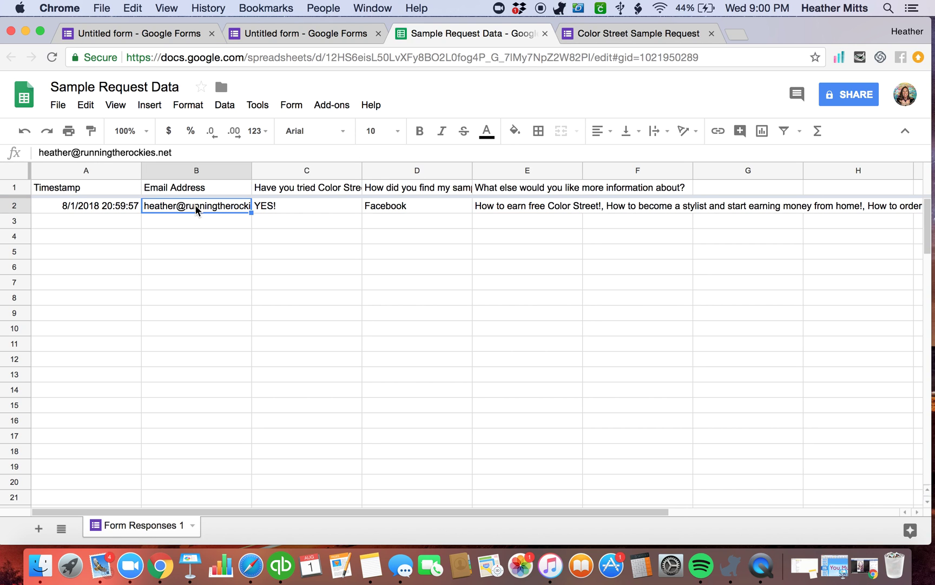
left_click(76, 209)
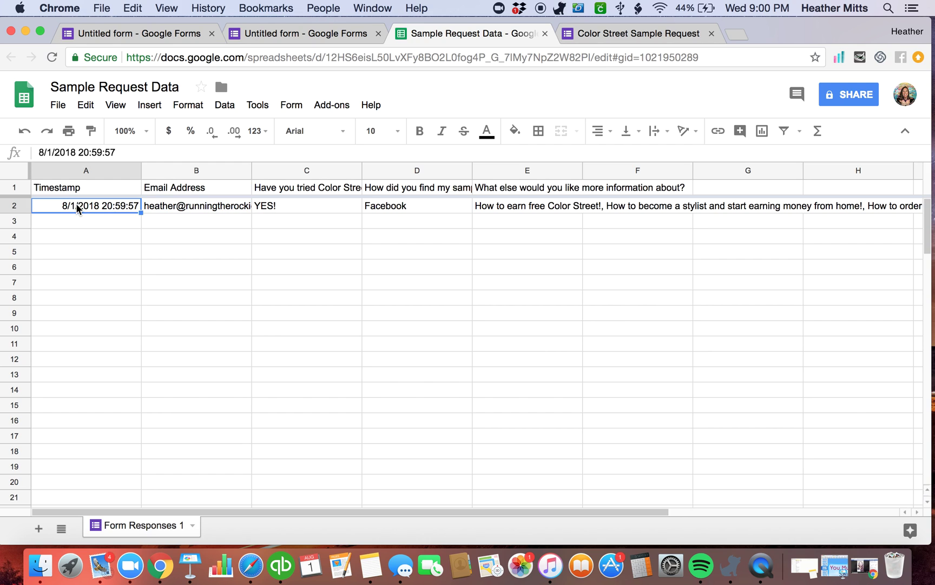
Fill the whole of row 2 with light green
left_click(15, 205)
left_click(515, 131)
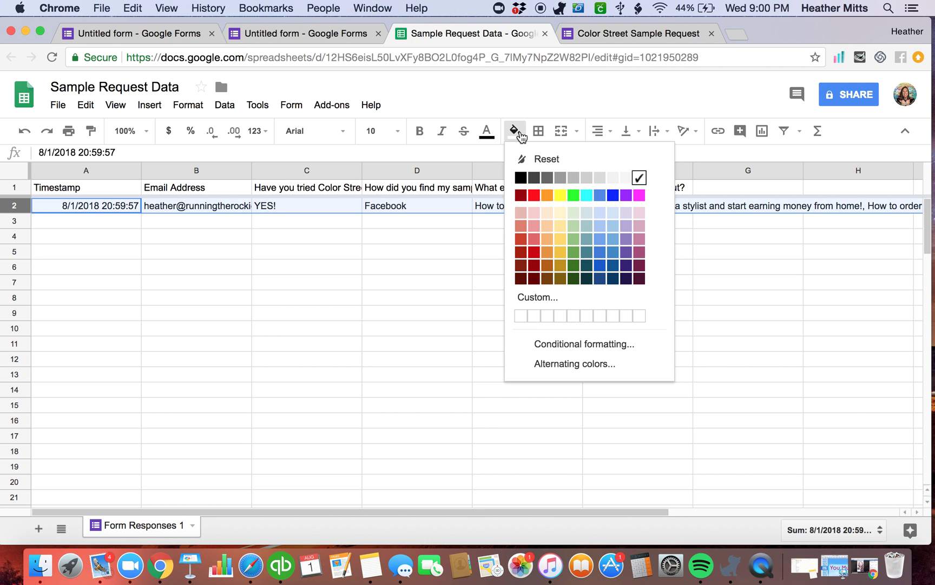
left_click(573, 226)
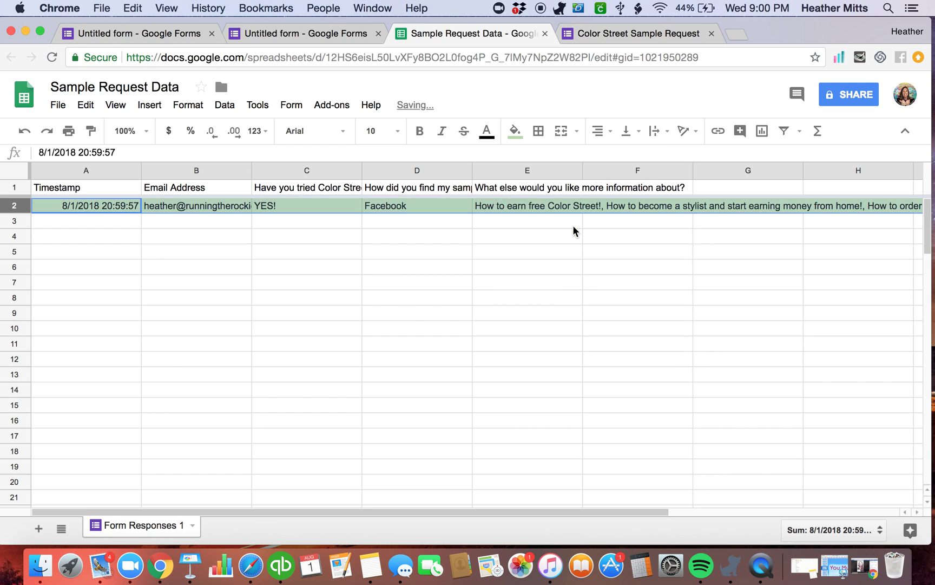
left_click(308, 276)
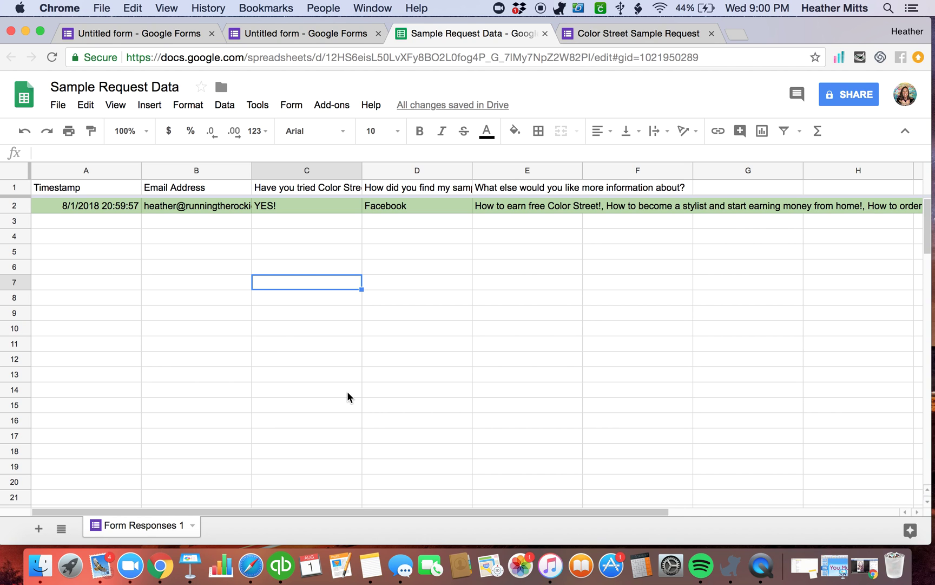
Switch to the form editor tab and close the response destination dialog
left_click(324, 35)
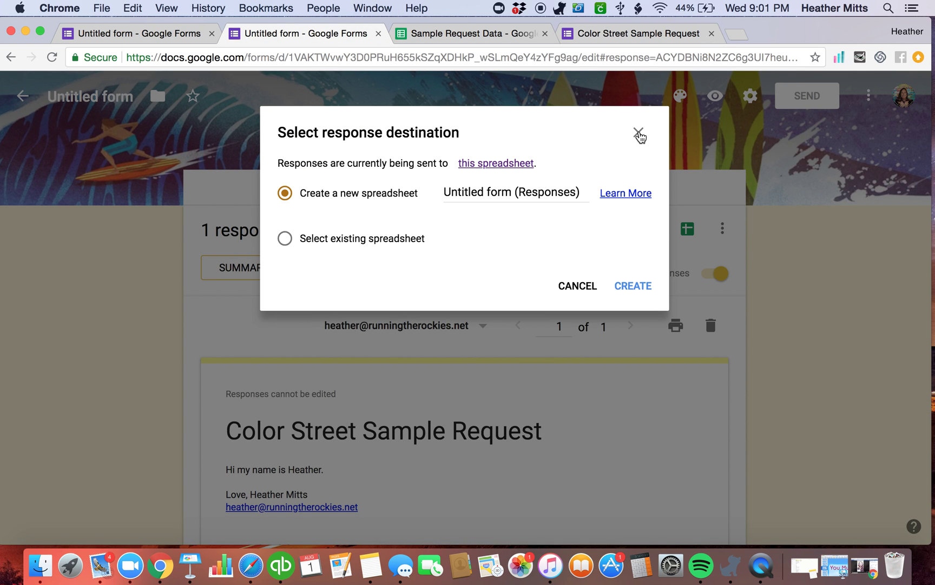
left_click(639, 132)
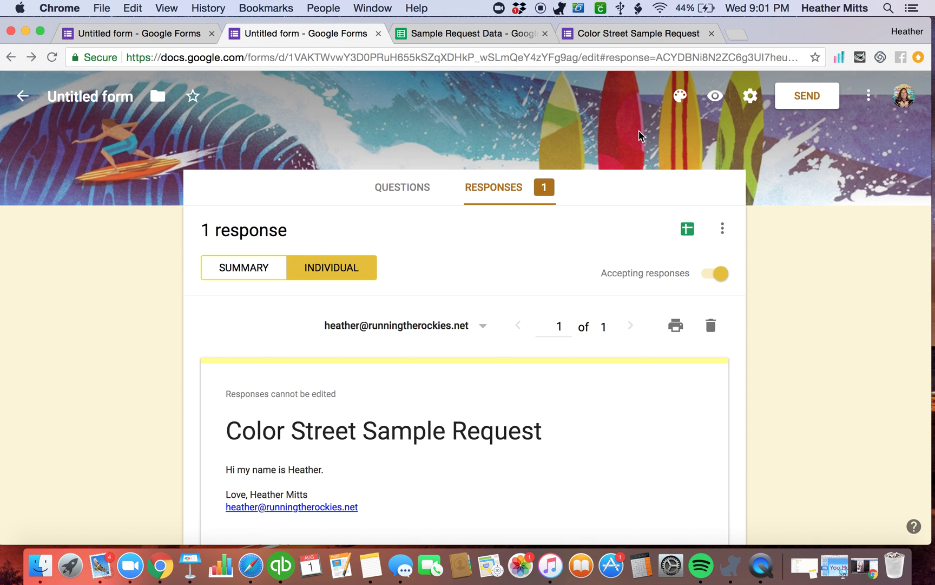